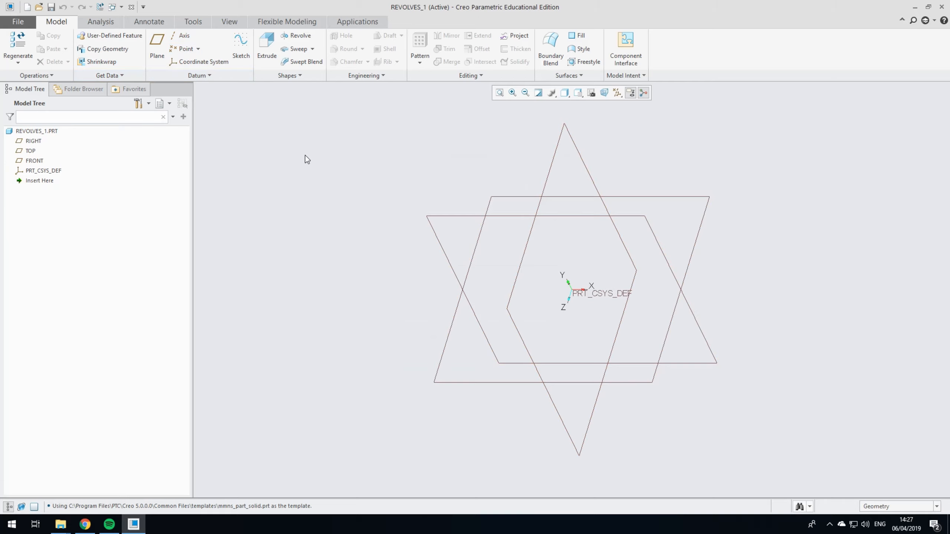
# Step: Start a new sketch on the TOP datum plane and orient the view square to the sketch plane
pyautogui.click(241, 44)
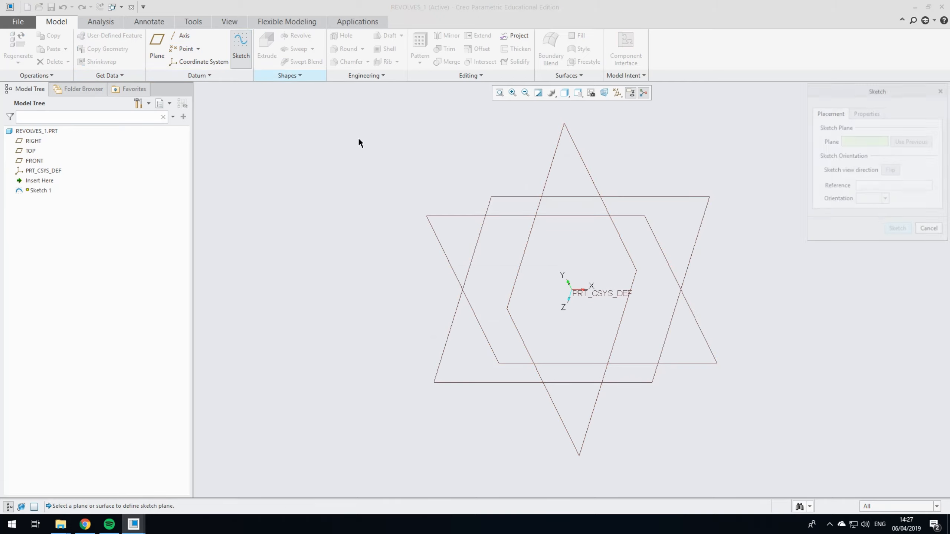
pyautogui.click(505, 195)
pyautogui.click(898, 230)
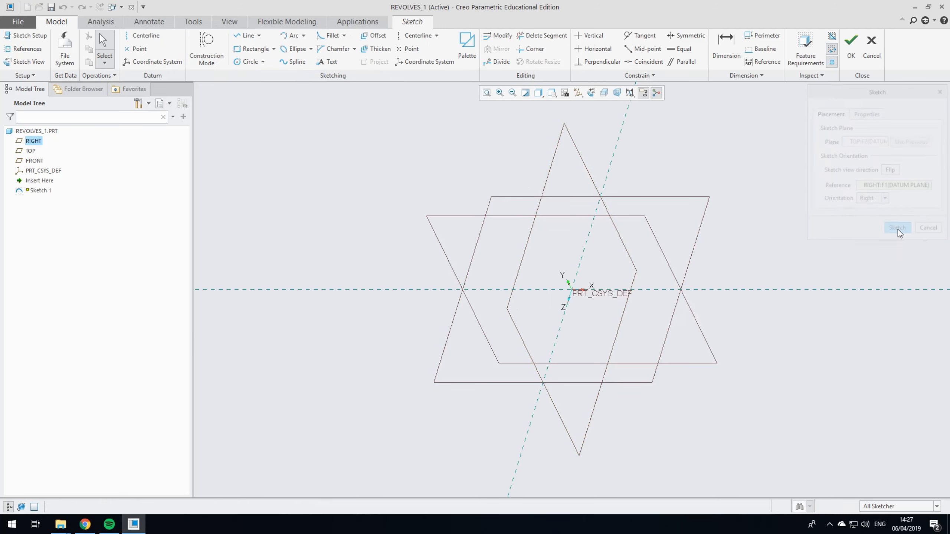
pyautogui.click(600, 94)
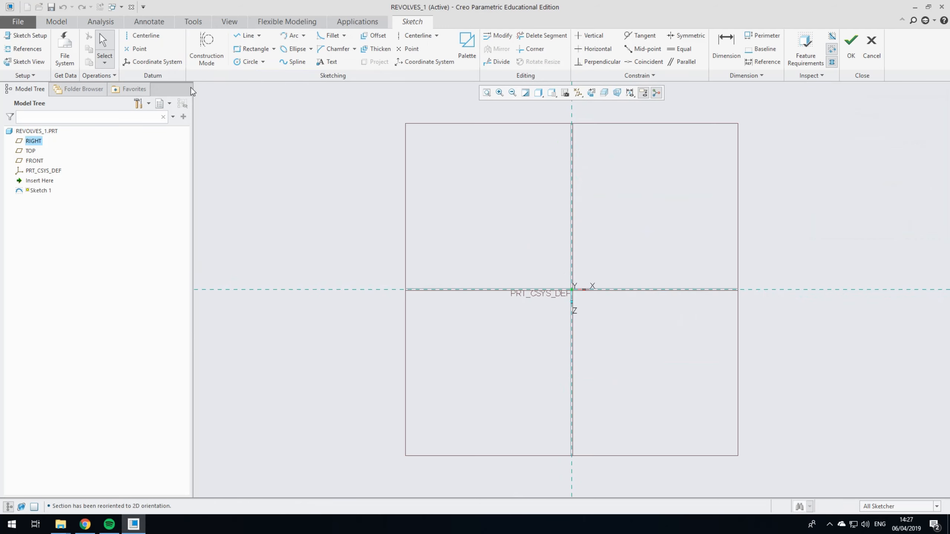
# Step: Sketch a circle about 324 mm in diameter centred on the origin
pyautogui.click(246, 64)
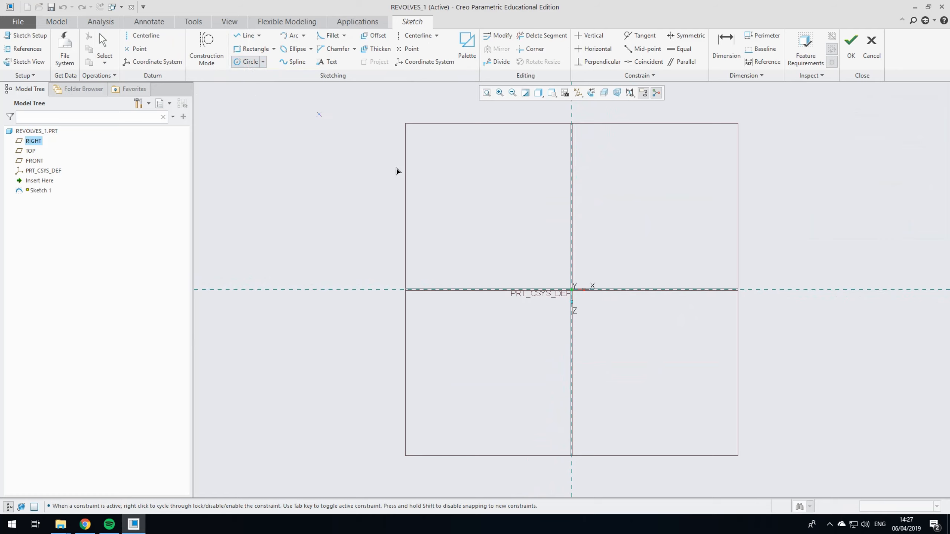
pyautogui.click(578, 297)
pyautogui.middleClick(631, 207)
pyautogui.click(578, 291)
pyautogui.click(516, 200)
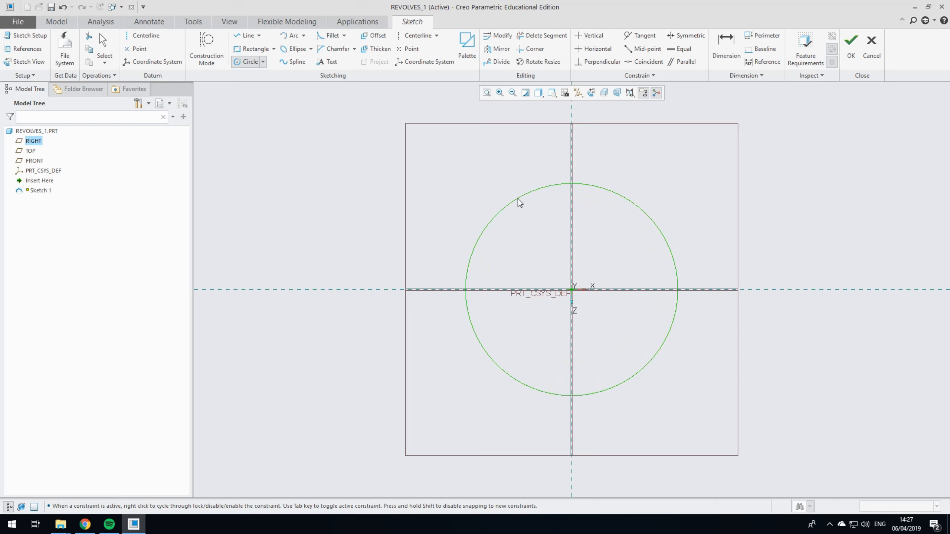
pyautogui.click(263, 61)
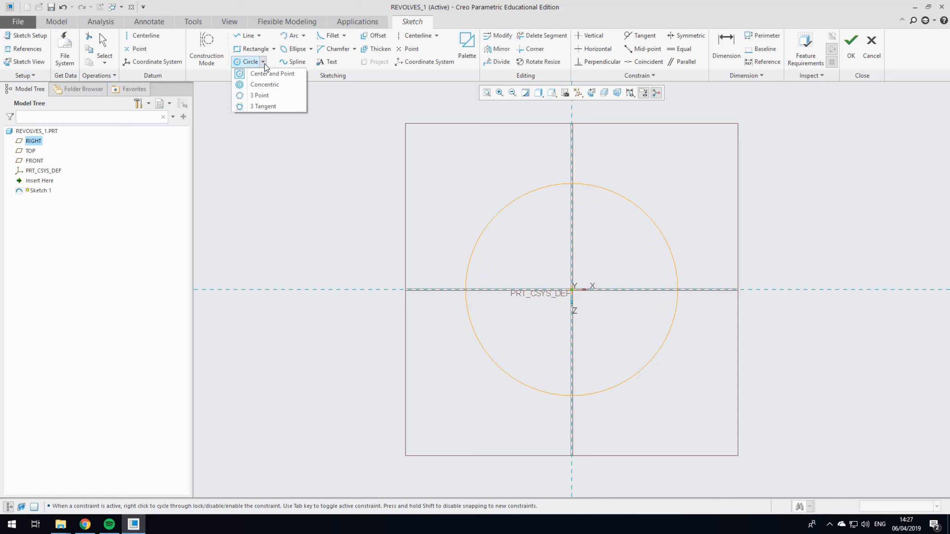
pyautogui.click(266, 81)
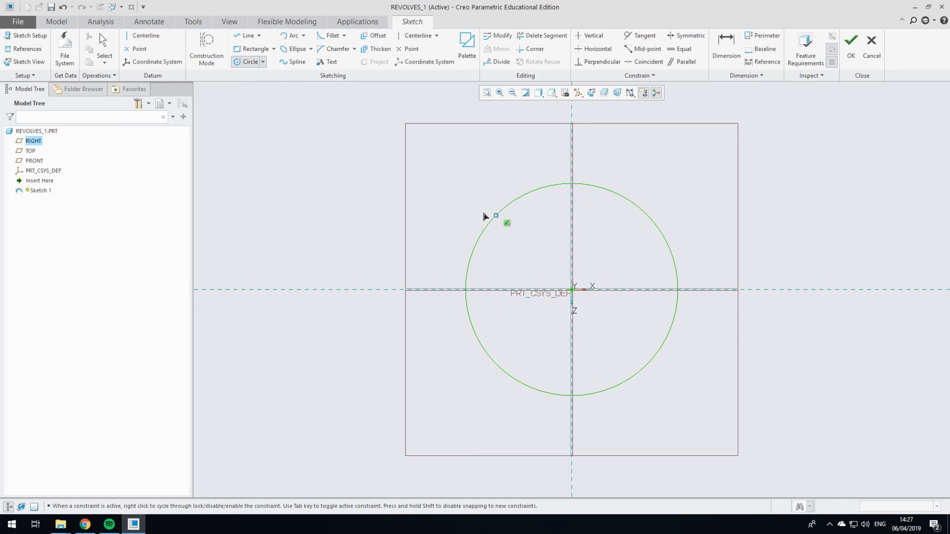
pyautogui.click(109, 42)
# Step: Set the circle's diameter to 150 mm
pyautogui.doubleClick(439, 186)
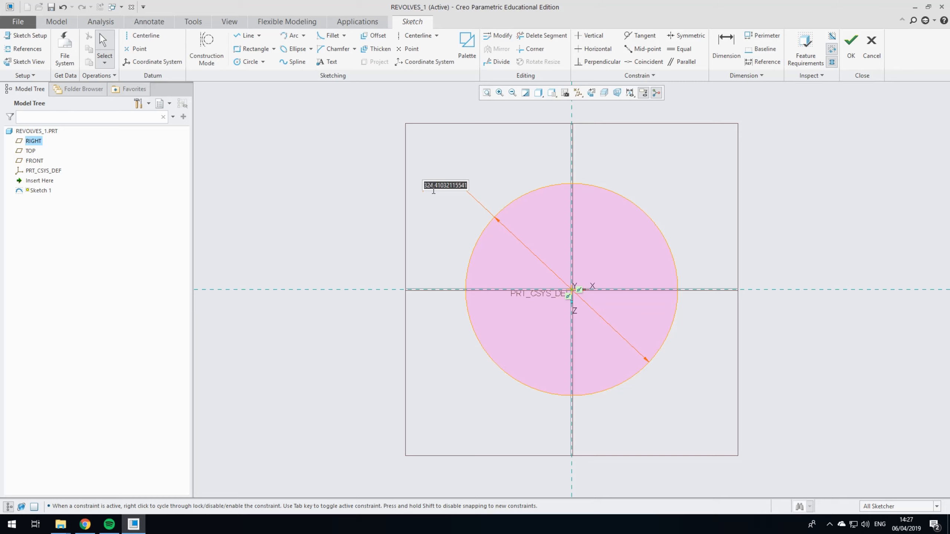
pyautogui.write('150')
pyautogui.press('Return')
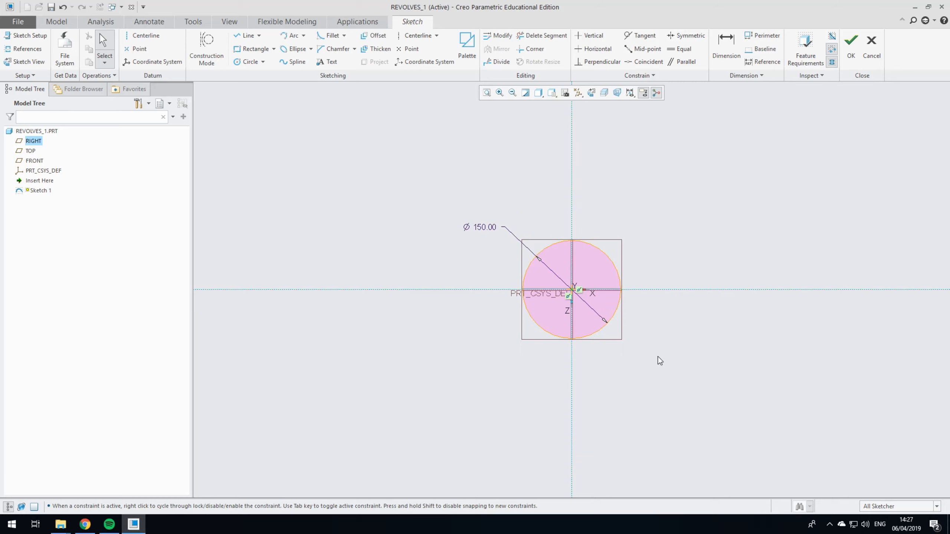
# Step: Draw a horizontal line through the origin, spanning the full width of the circle
pyautogui.scroll(-6, 654, 337)
pyautogui.scroll(4, 623, 248)
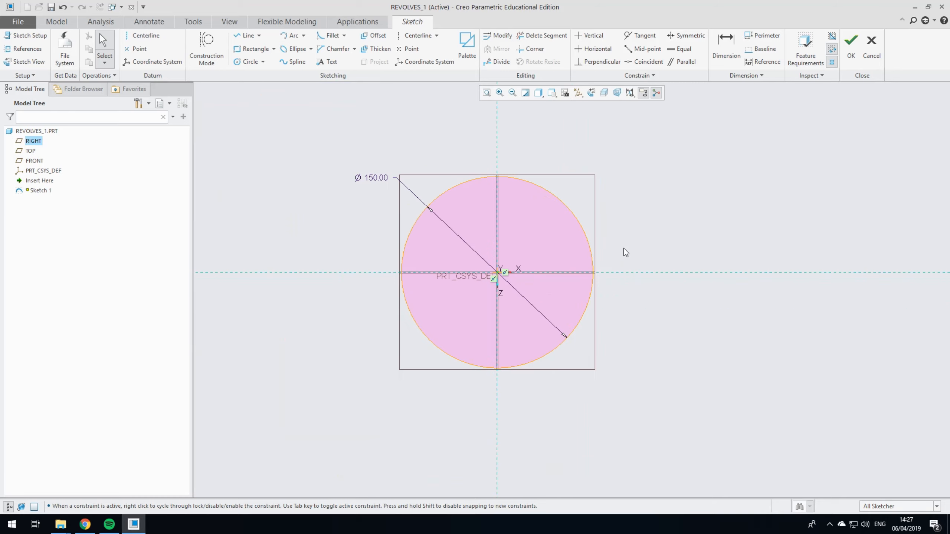
pyautogui.scroll(-3, 433, 211)
pyautogui.click(241, 35)
pyautogui.click(367, 327)
pyautogui.click(742, 327)
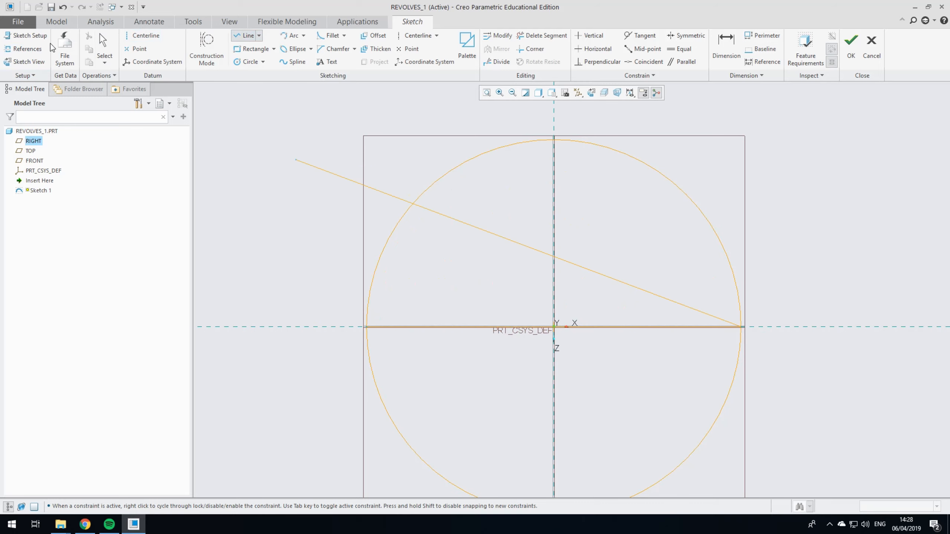
pyautogui.click(101, 45)
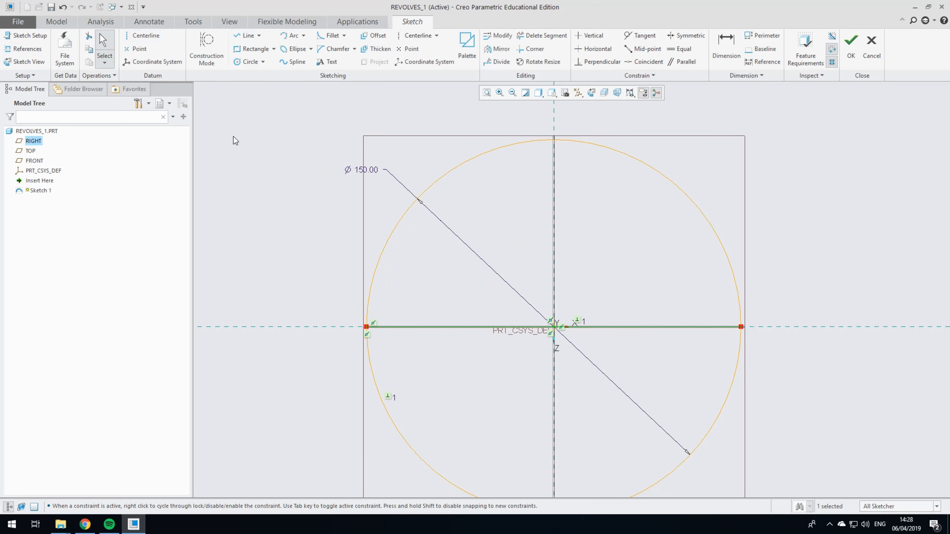
# Step: Trim away the lower half of the circle with Delete Segment, keeping the upper semicircle and the diameter line
pyautogui.scroll(2, 257, 179)
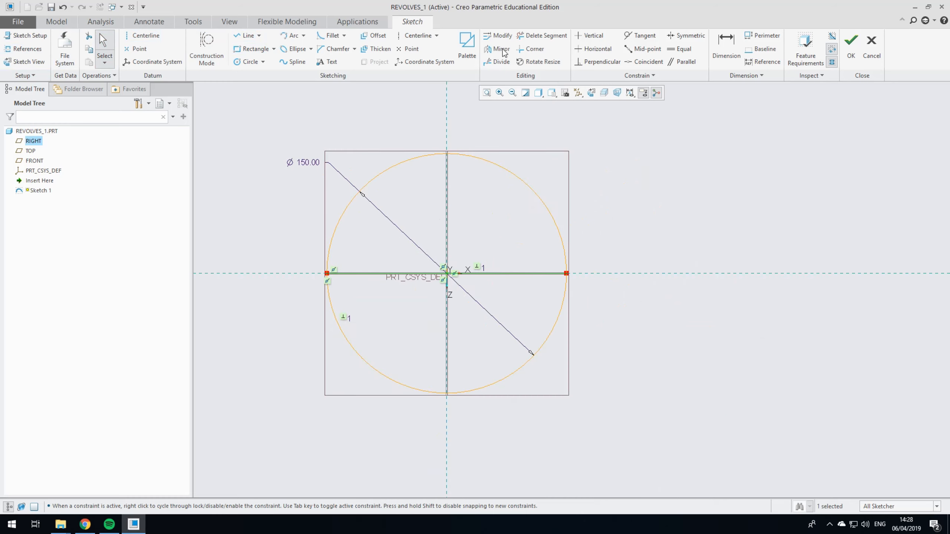
pyautogui.click(531, 36)
pyautogui.moveTo(347, 310)
pyautogui.mouseDown()
pyautogui.moveTo(547, 314)
pyautogui.moveTo(645, 331)
pyautogui.mouseUp()
pyautogui.moveTo(501, 305); pyautogui.dragTo(621, 352)
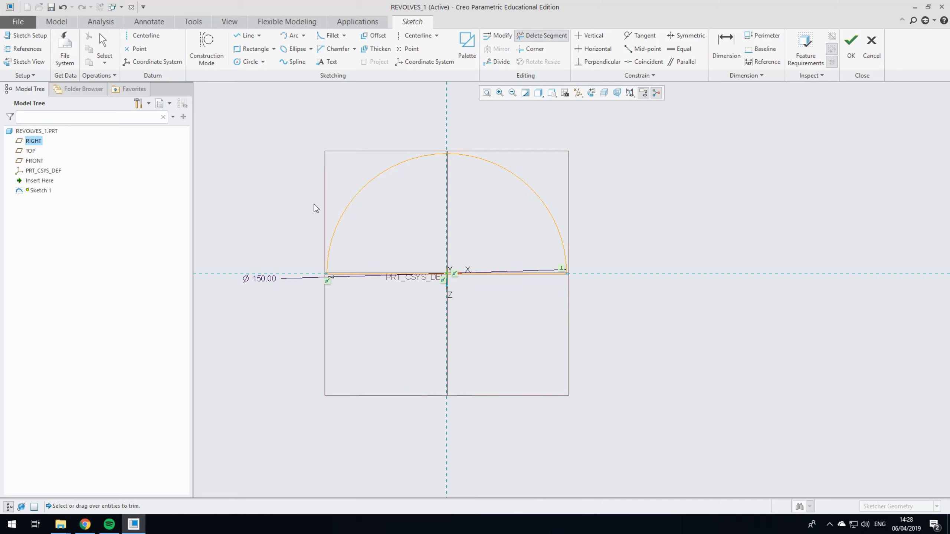
pyautogui.middleClick(489, 256)
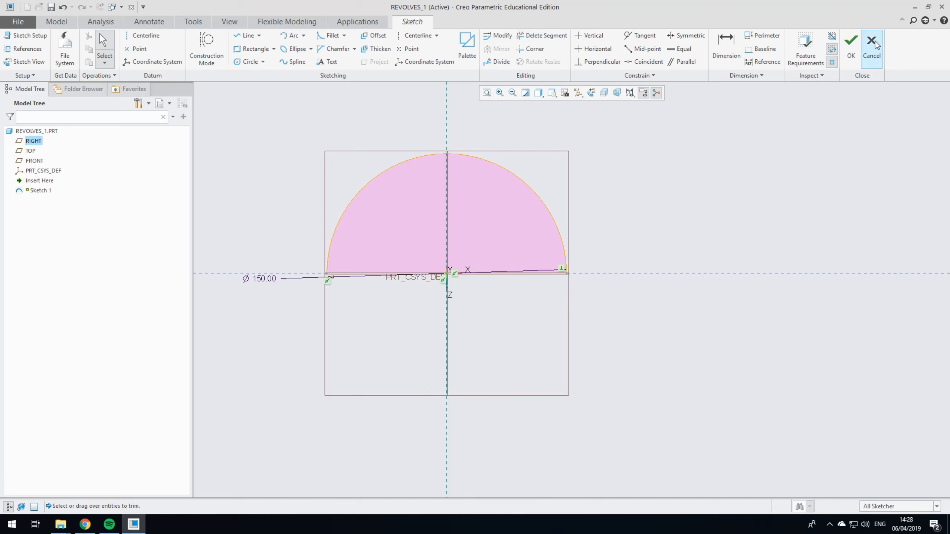
# Step: Reposition the diameter dimension to the upper left of the semicircle and finish the sketch
pyautogui.moveTo(271, 282); pyautogui.dragTo(233, 200)
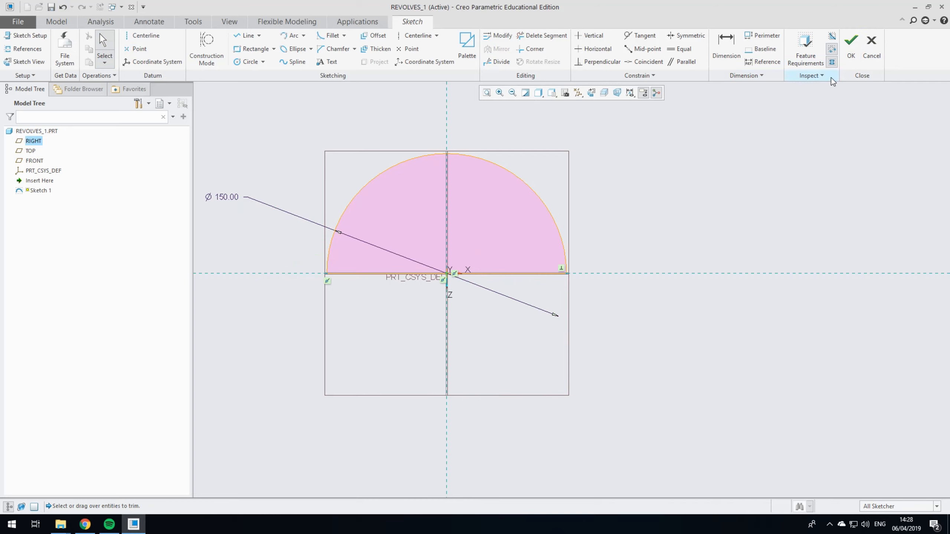
pyautogui.click(850, 50)
pyautogui.scroll(3, 361, 325)
pyautogui.scroll(-6, 361, 326)
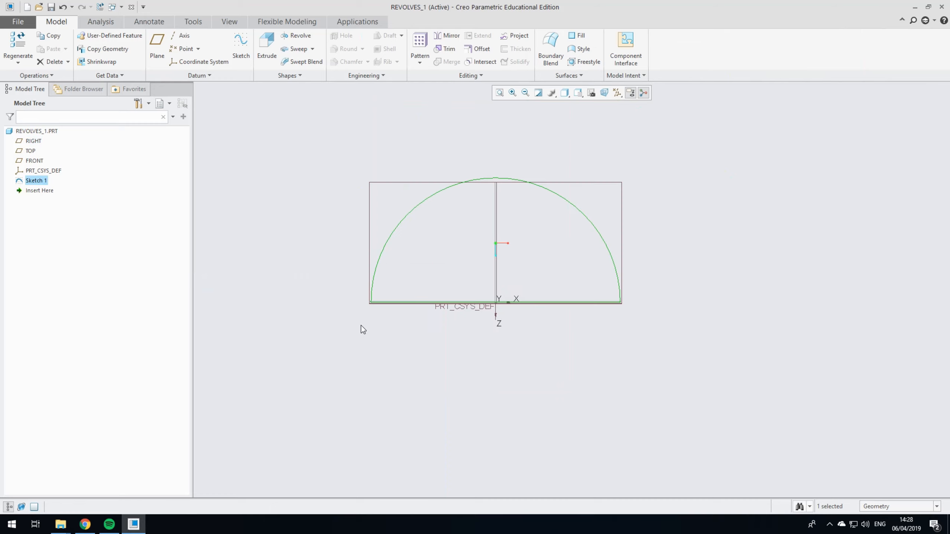
pyautogui.scroll(3, 523, 255)
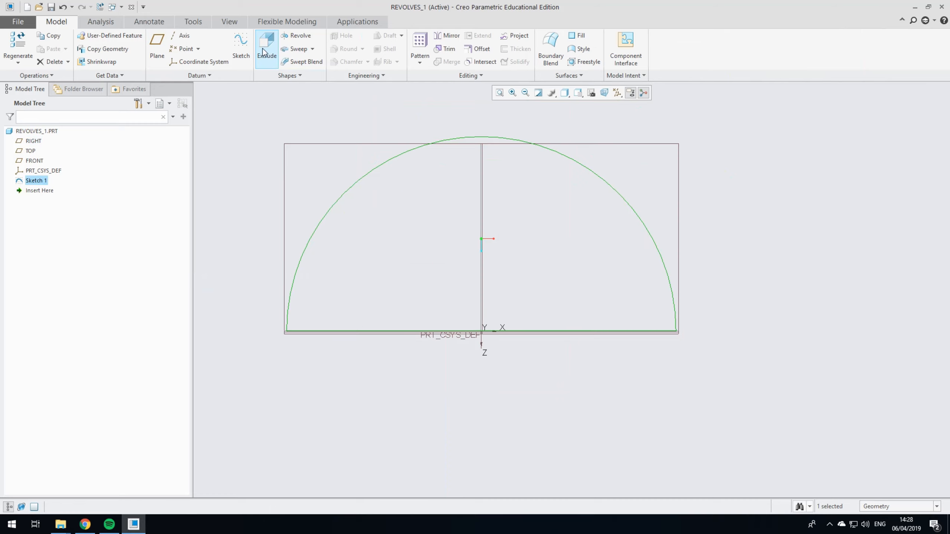
# Step: Revolve the semicircle sketch 360 degrees about its straight diameter line to form a solid sphere
pyautogui.click(296, 35)
pyautogui.click(371, 49)
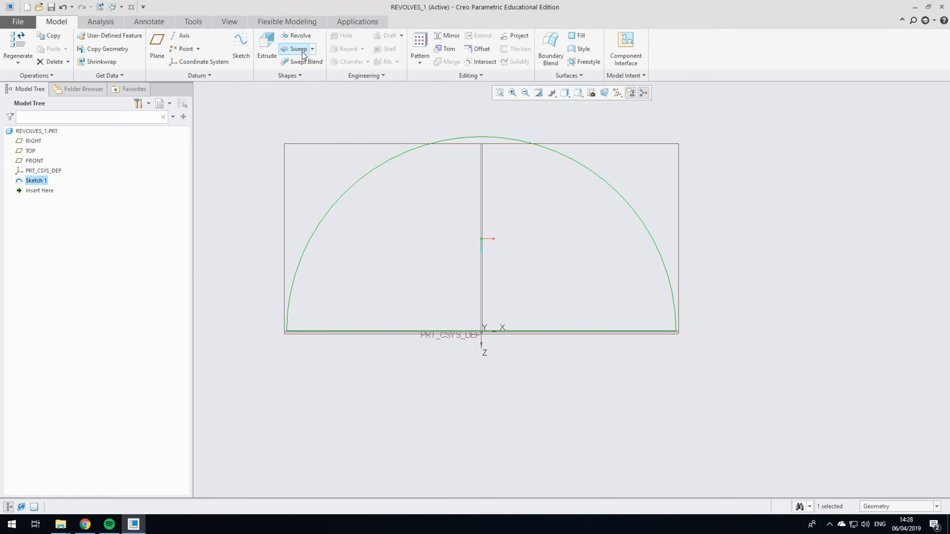
pyautogui.click(296, 36)
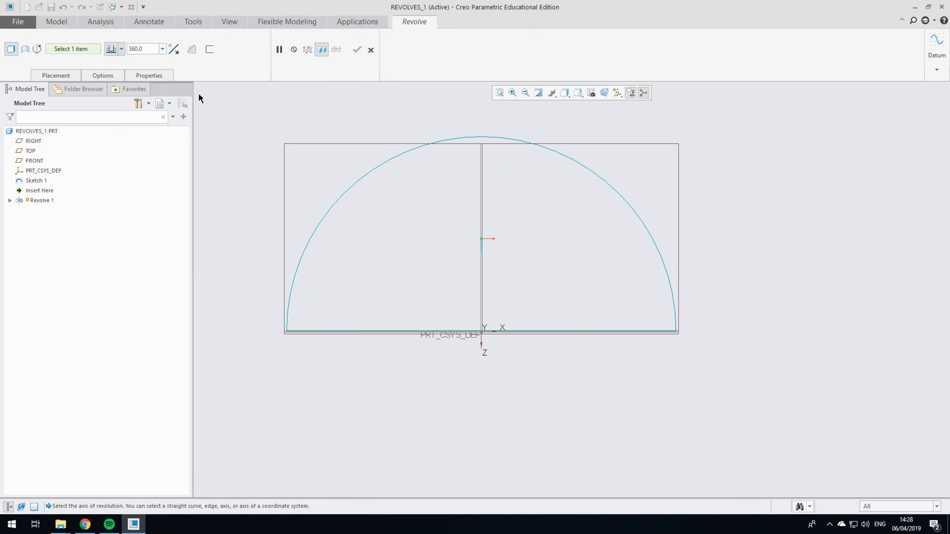
pyautogui.click(63, 74)
pyautogui.click(82, 113)
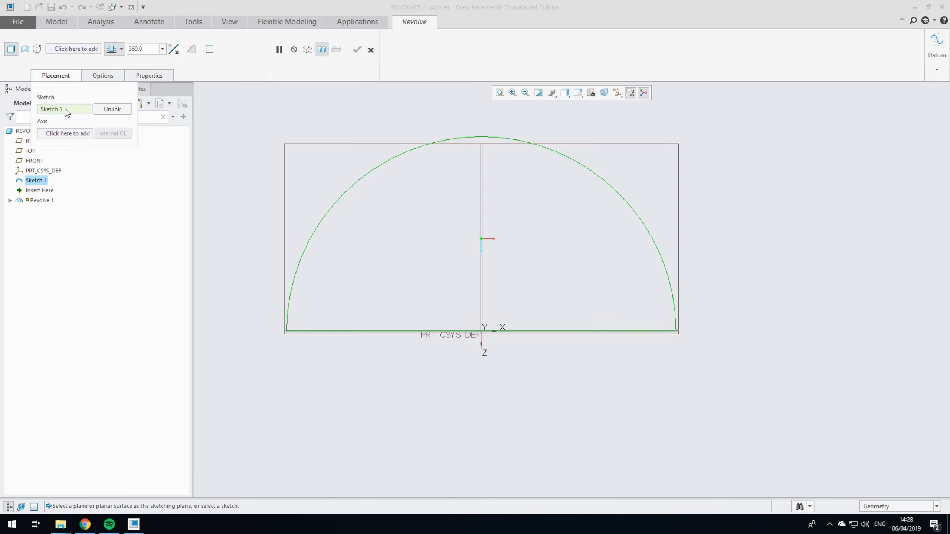
pyautogui.click(53, 134)
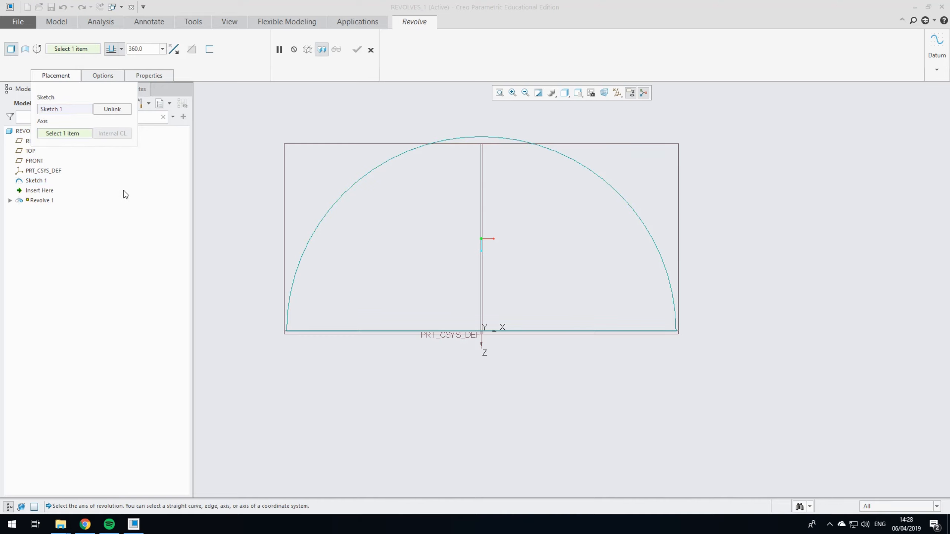
pyautogui.click(362, 331)
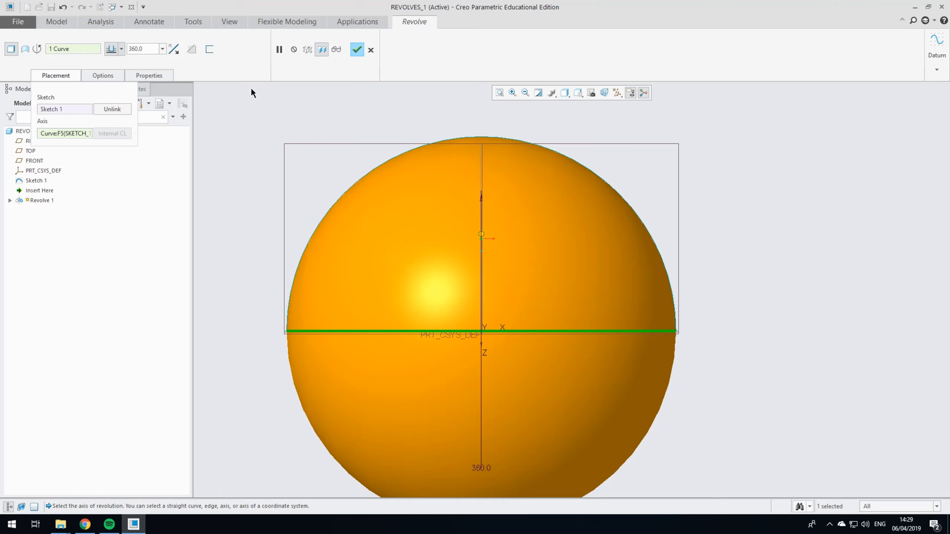
pyautogui.click(357, 49)
# Step: Delete the semicircle sketch together with the revolve feature that depends on it
pyautogui.scroll(2, 396, 186)
pyautogui.scroll(-4, 404, 183)
pyautogui.moveTo(404, 183); pyautogui.dragTo(782, 288, button='middle')
pyautogui.moveTo(727, 217); pyautogui.dragTo(553, 217, button='middle')
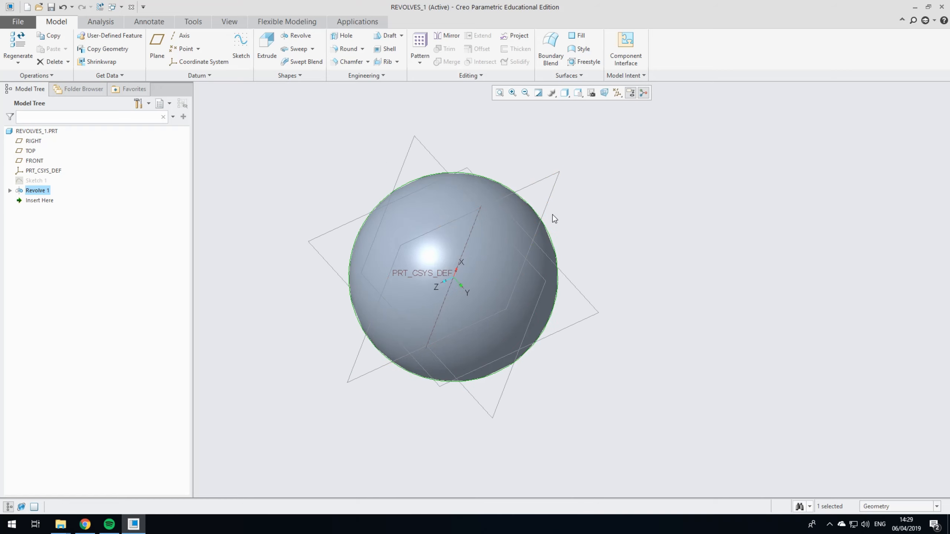
pyautogui.rightClick(40, 181)
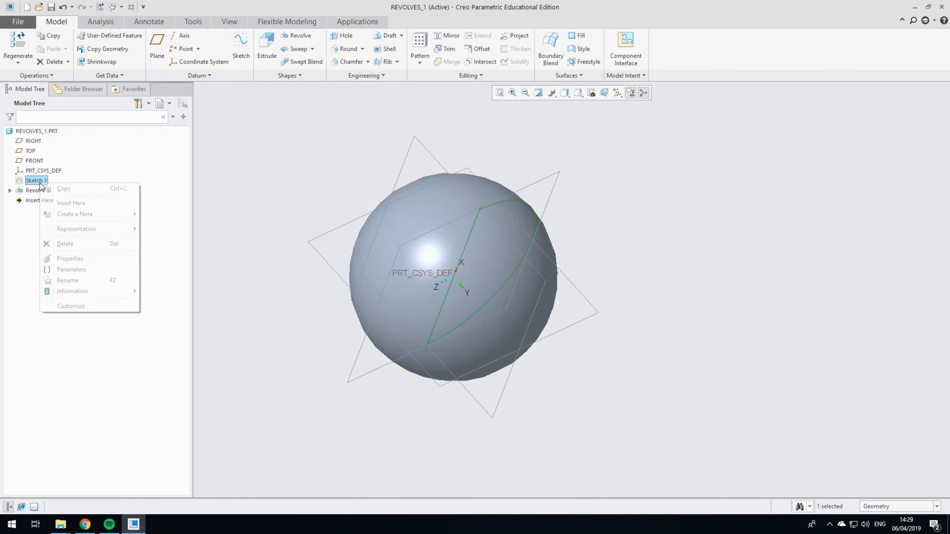
pyautogui.click(67, 244)
pyautogui.click(428, 277)
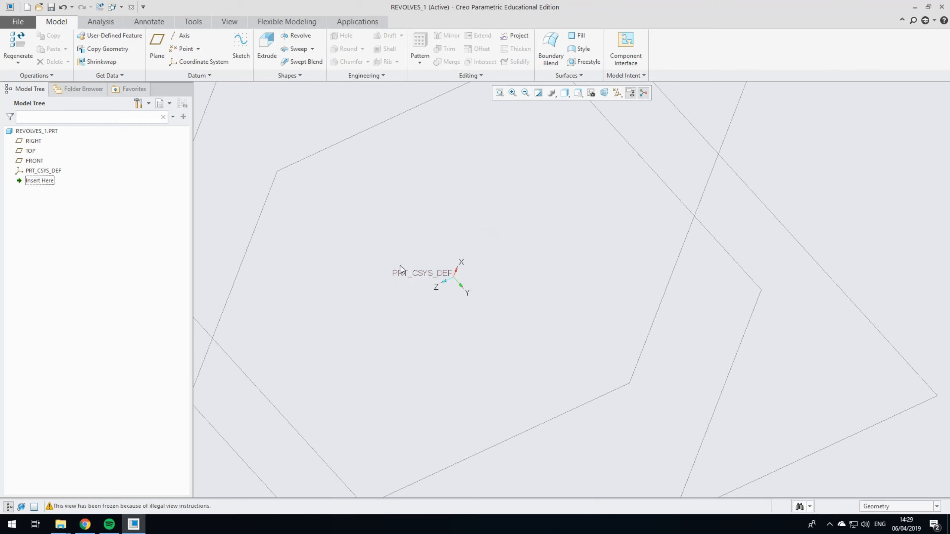
# Step: Start a new sketch on the FRONT datum plane and orient the view square to the sketch plane
pyautogui.hotkey('ctrl', 'd')
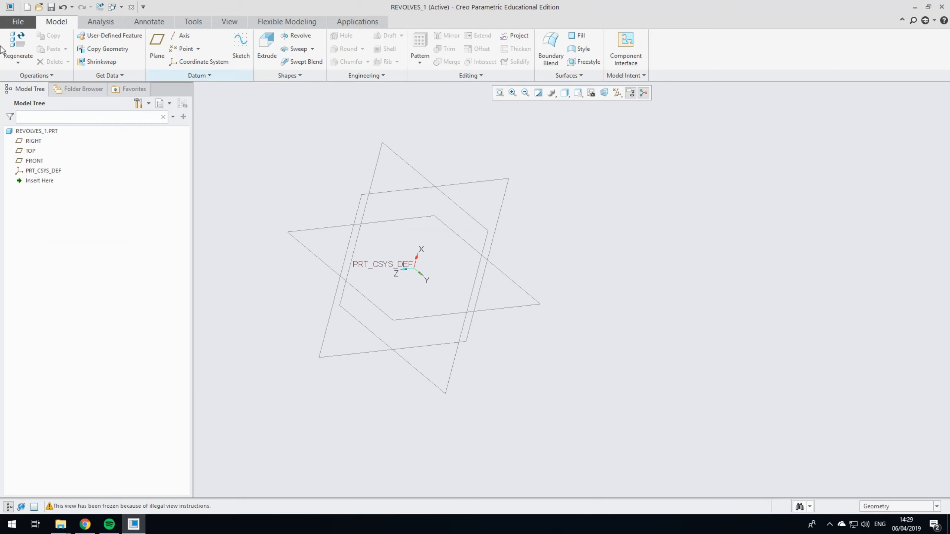
pyautogui.click(241, 44)
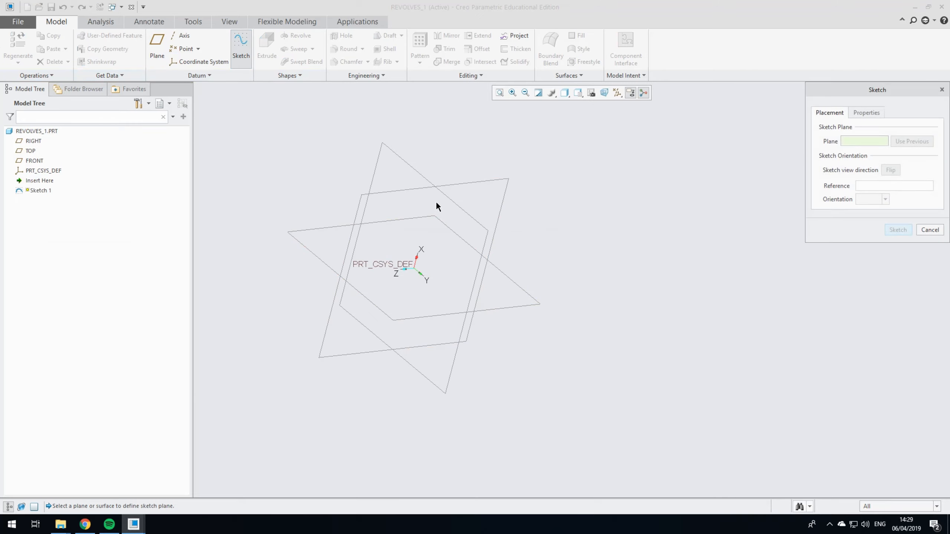
pyautogui.click(453, 202)
pyautogui.click(899, 229)
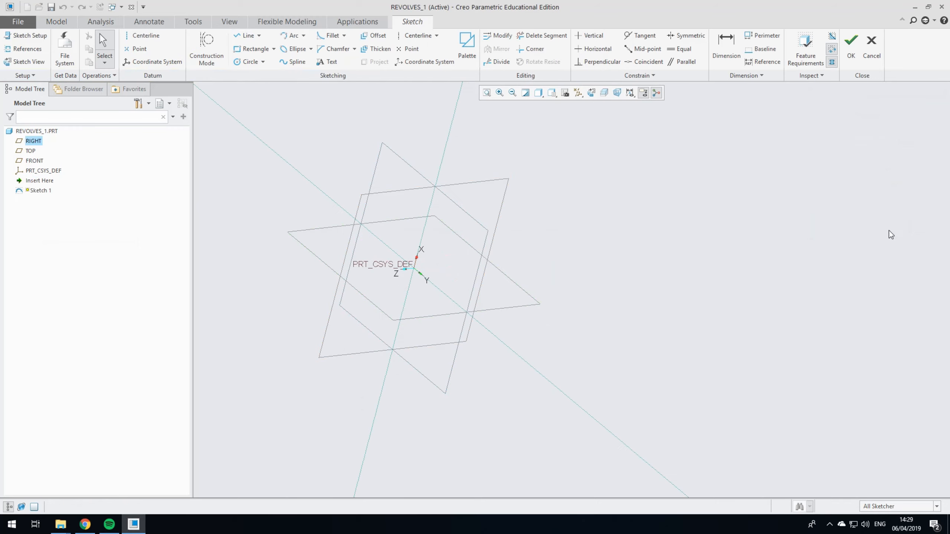
pyautogui.click(602, 94)
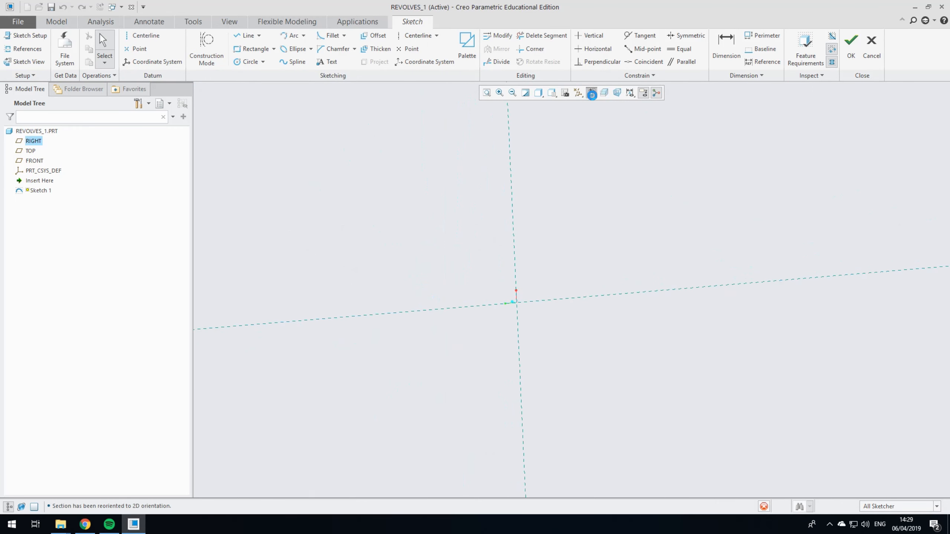
# Step: Sketch a closed stepped profile from the origin, about 68 mm high at the tall end, with a lower section about 160 mm long
pyautogui.click(258, 36)
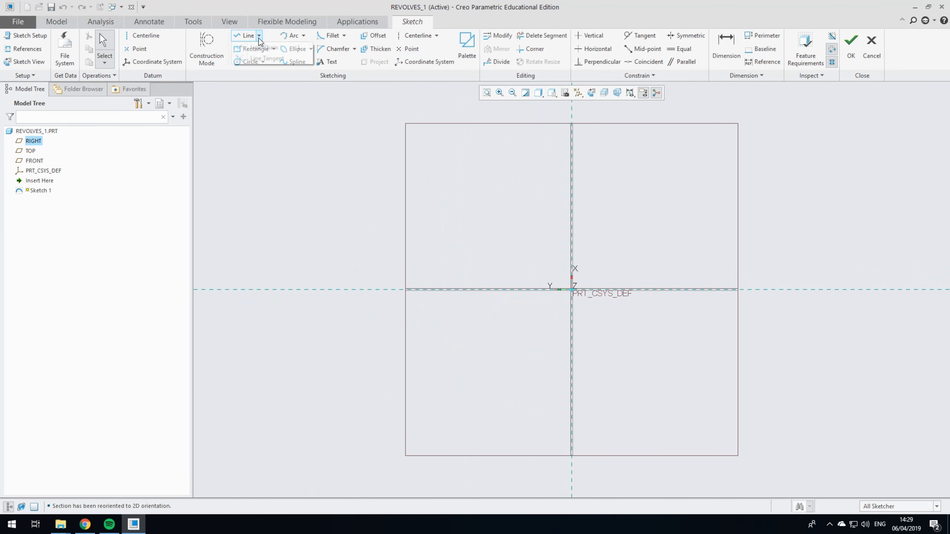
pyautogui.click(247, 36)
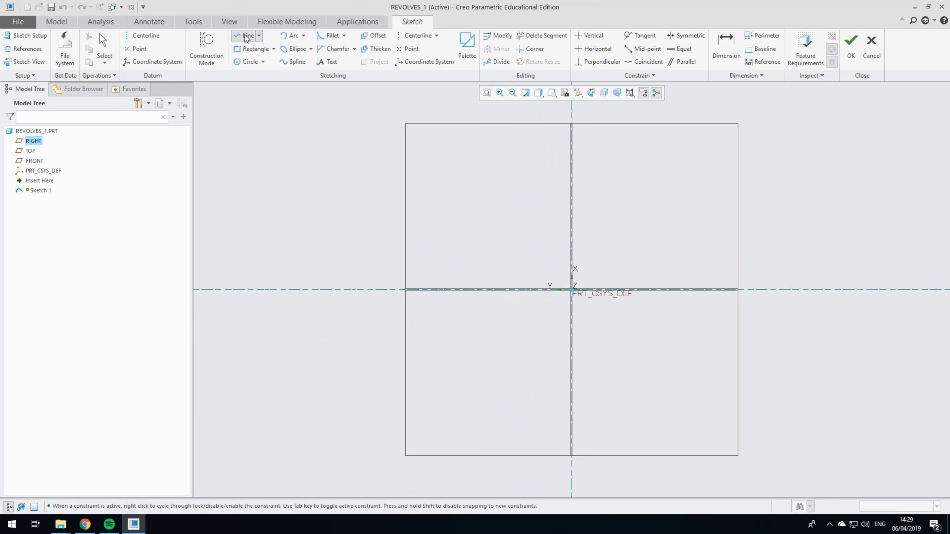
pyautogui.click(571, 289)
pyautogui.click(571, 245)
pyautogui.click(616, 261)
pyautogui.click(720, 261)
pyautogui.click(720, 289)
pyautogui.click(571, 289)
pyautogui.click(113, 44)
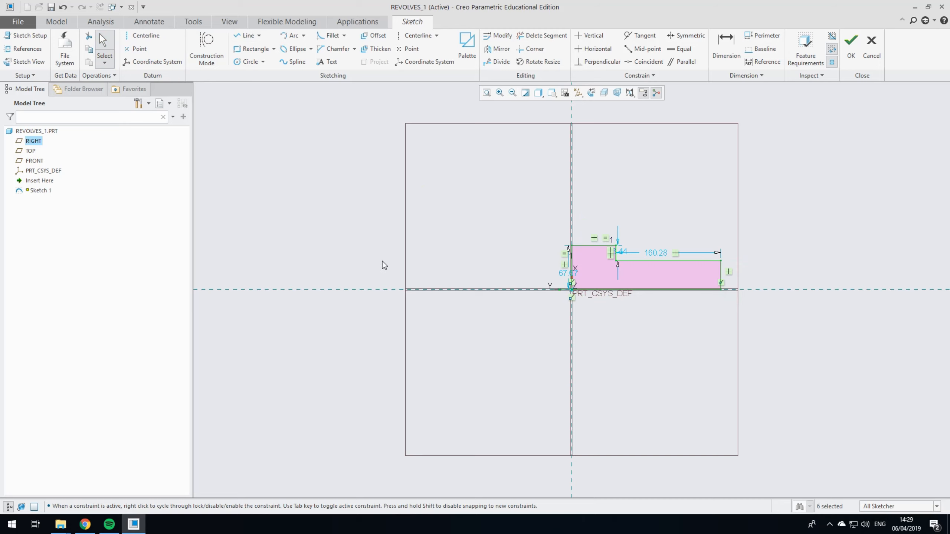
# Step: Set the height of the stepped profile's tall end to 13 mm
pyautogui.scroll(-2, 322, 286)
pyautogui.scroll(2, 608, 284)
pyautogui.scroll(3, 508, 274)
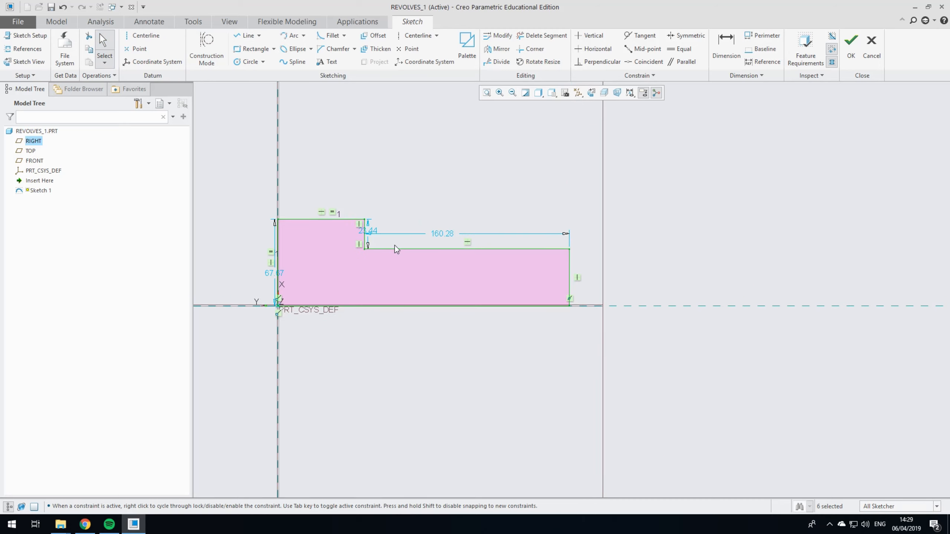
pyautogui.doubleClick(273, 273)
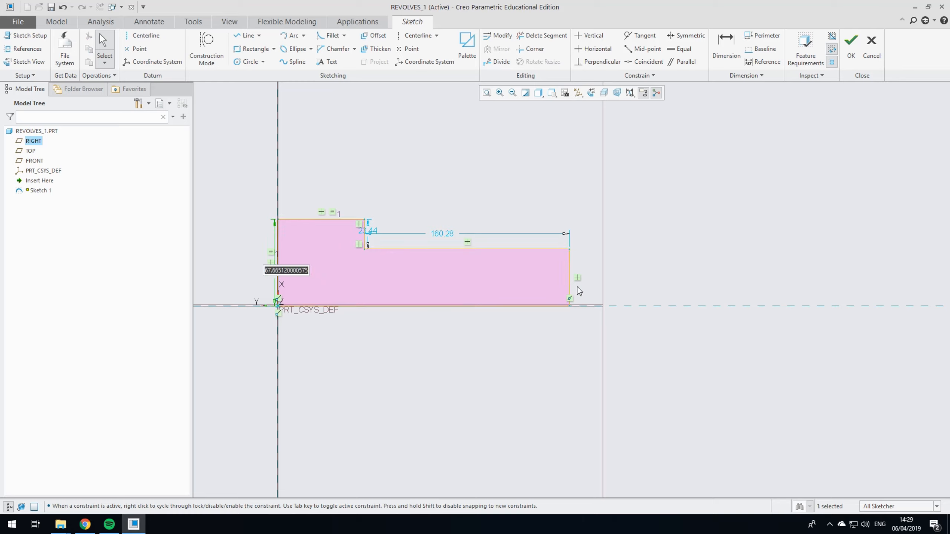
pyautogui.write('10')
pyautogui.press('Return')
# Step: Set the step's drop between the two upper edges to 2.5 mm and the tall end's height to 6.5 mm
pyautogui.scroll(5, 292, 311)
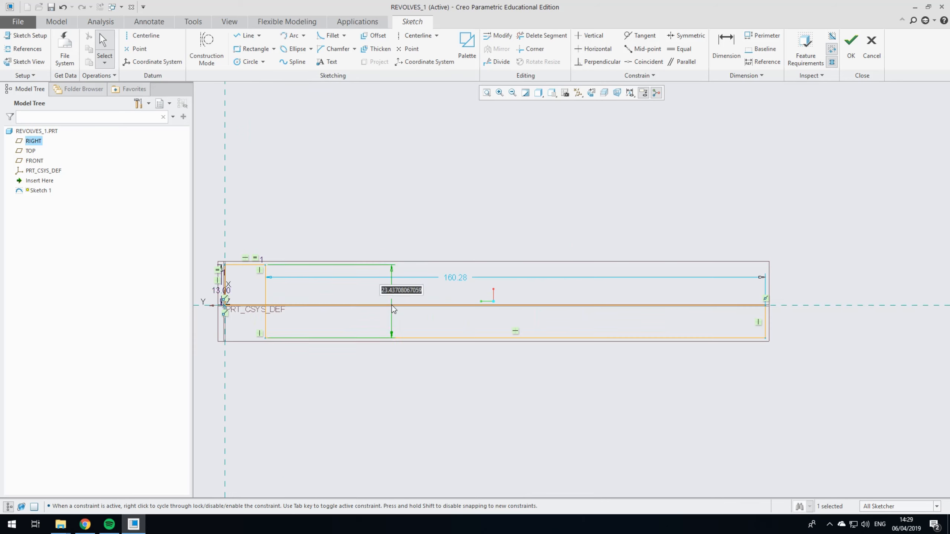
pyautogui.click(226, 291)
pyautogui.doubleClick(389, 290)
pyautogui.write('2.5')
pyautogui.press('Return')
pyautogui.doubleClick(216, 290)
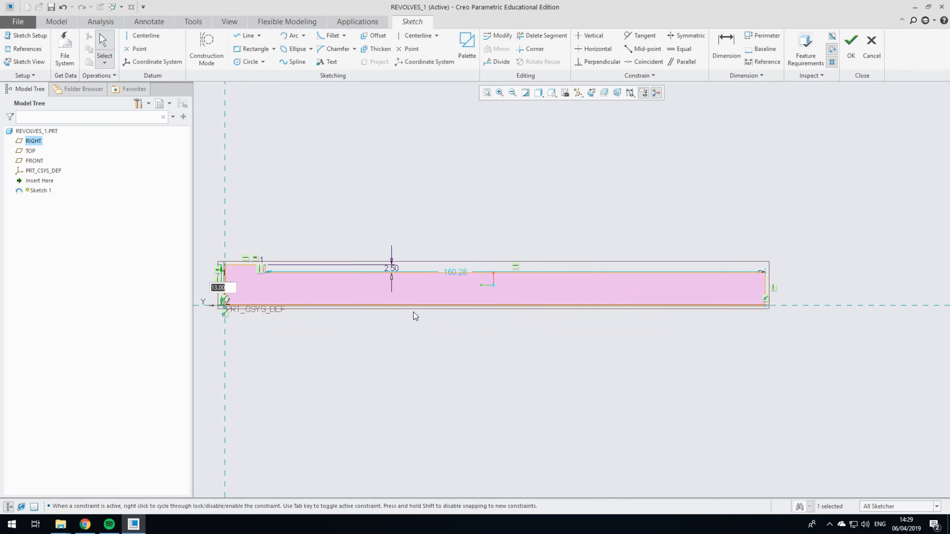
pyautogui.write('6.5')
pyautogui.press('Return')
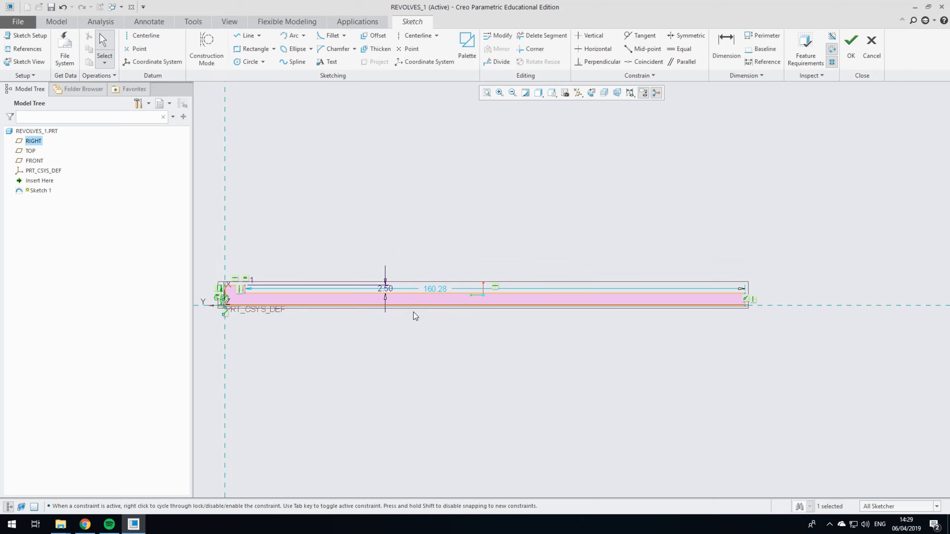
# Step: Dimension the height of the lower section at the far end of the profile, from its upper edge to the base line
pyautogui.scroll(3, 315, 302)
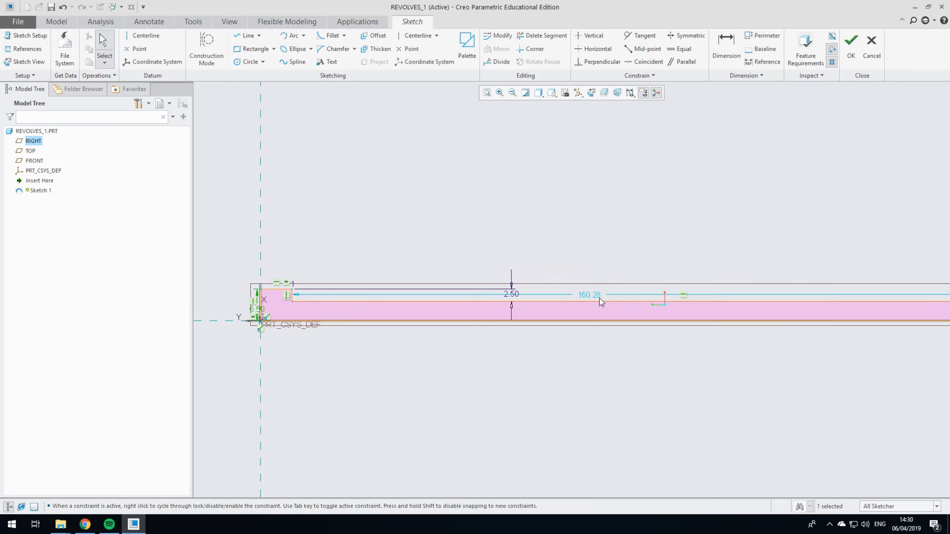
pyautogui.scroll(-2, 293, 297)
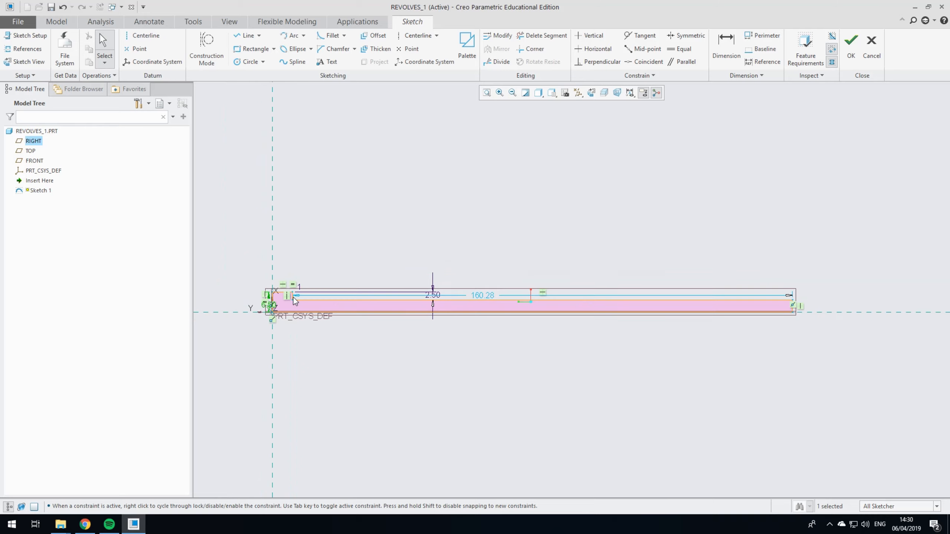
pyautogui.scroll(4, 293, 297)
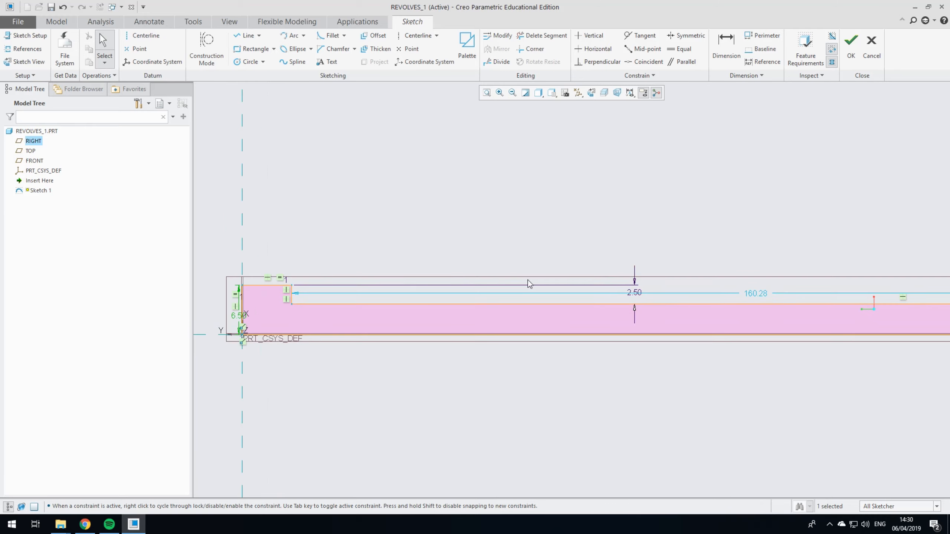
pyautogui.scroll(-4, 414, 299)
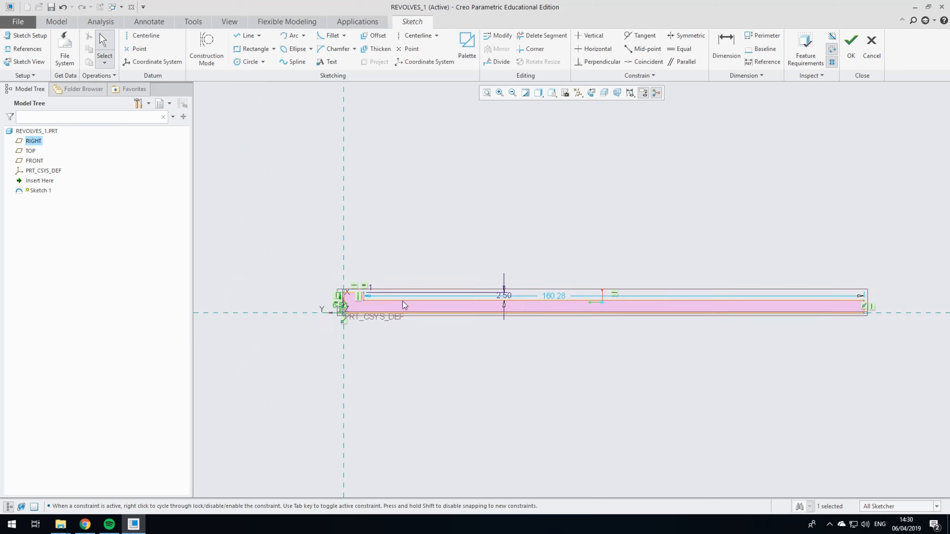
pyautogui.click(731, 53)
pyautogui.scroll(4, 902, 312)
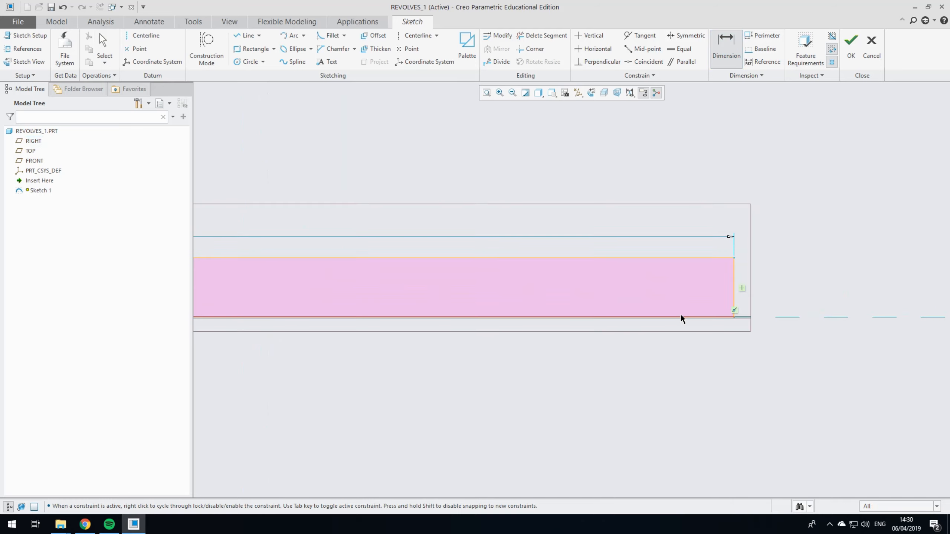
pyautogui.click(690, 257)
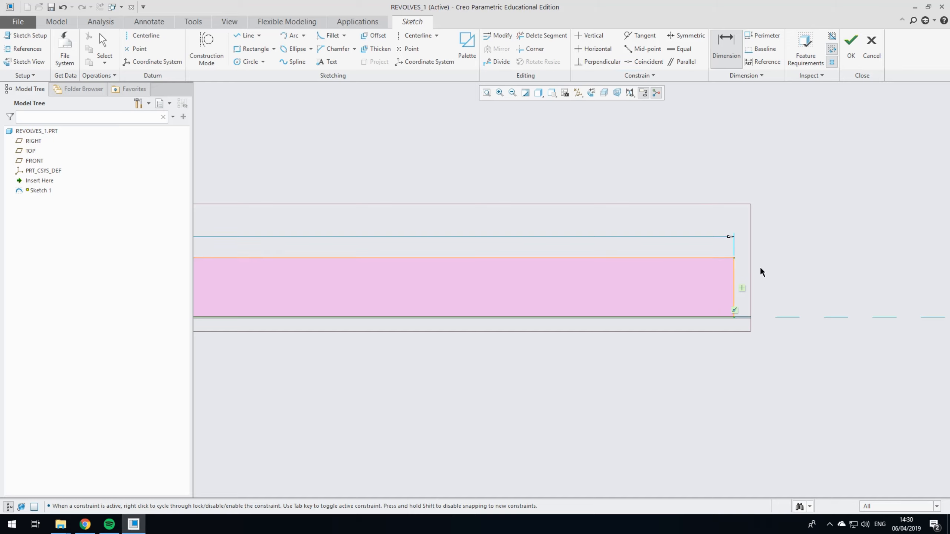
pyautogui.middleClick(779, 283)
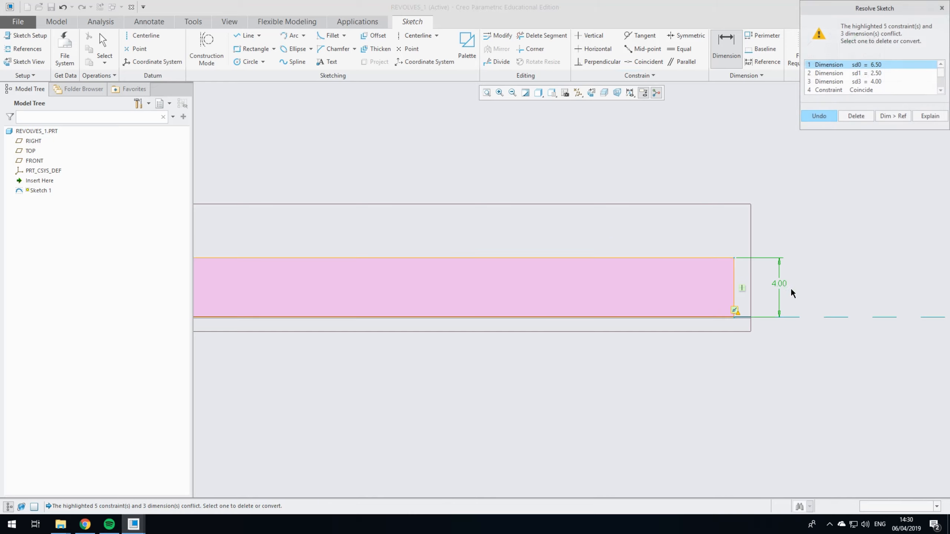
# Step: Resolve the dimension conflict by deleting the 2.50 step dimension, and accept 4.00 for the lower section's height
pyautogui.click(878, 74)
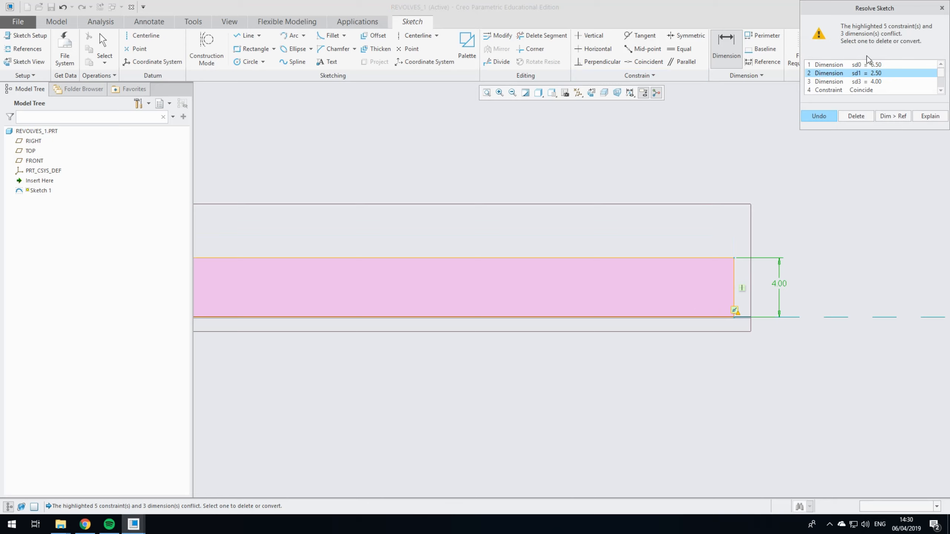
pyautogui.moveTo(875, 14)
pyautogui.mouseDown()
pyautogui.moveTo(707, 81)
pyautogui.moveTo(551, 103)
pyautogui.mouseUp()
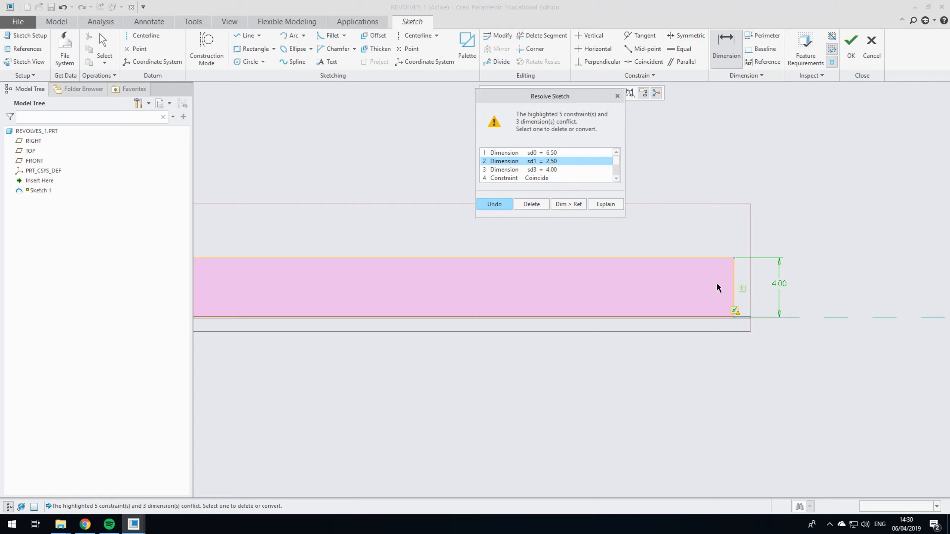
pyautogui.scroll(-2, 759, 214)
pyautogui.scroll(-2, 760, 214)
pyautogui.scroll(-3, 583, 258)
pyautogui.scroll(2, 247, 243)
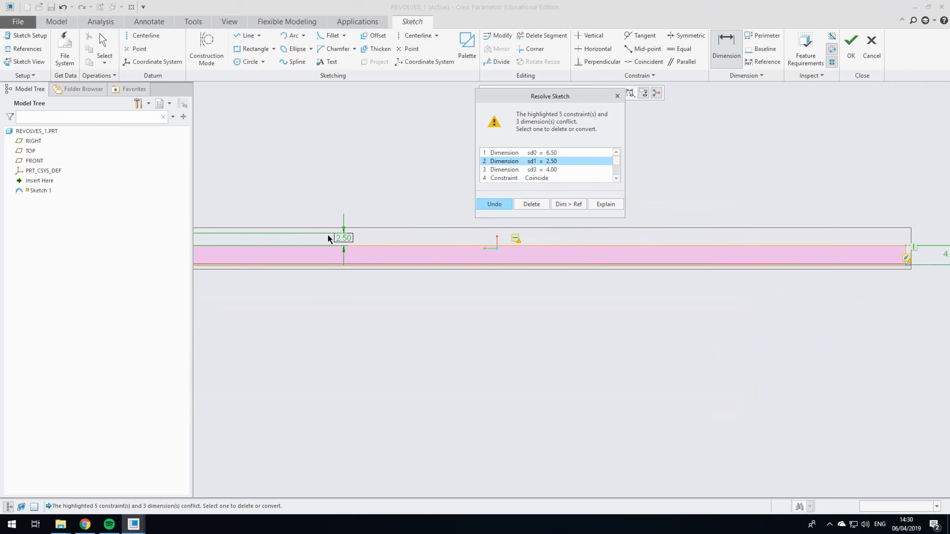
pyautogui.scroll(-2, 549, 258)
pyautogui.scroll(4, 365, 256)
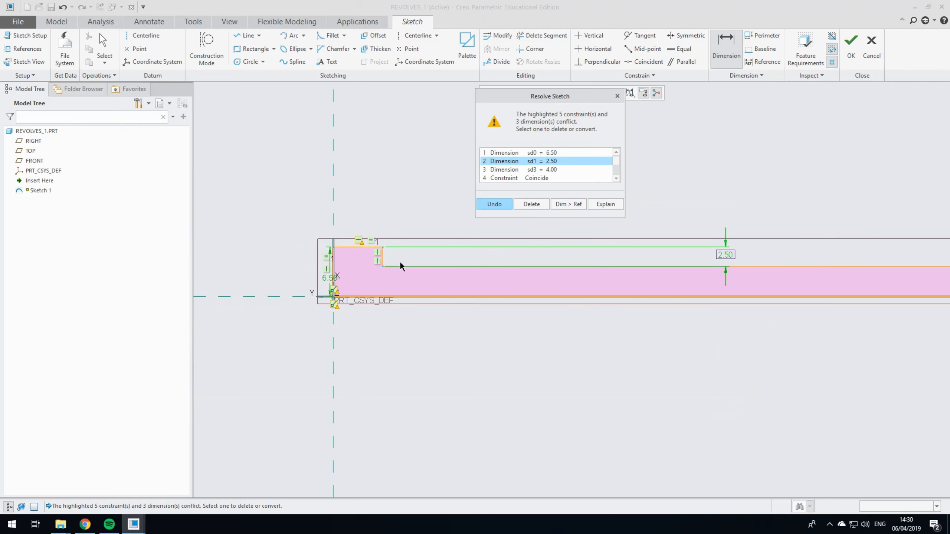
pyautogui.scroll(-4, 288, 273)
pyautogui.scroll(3, 544, 246)
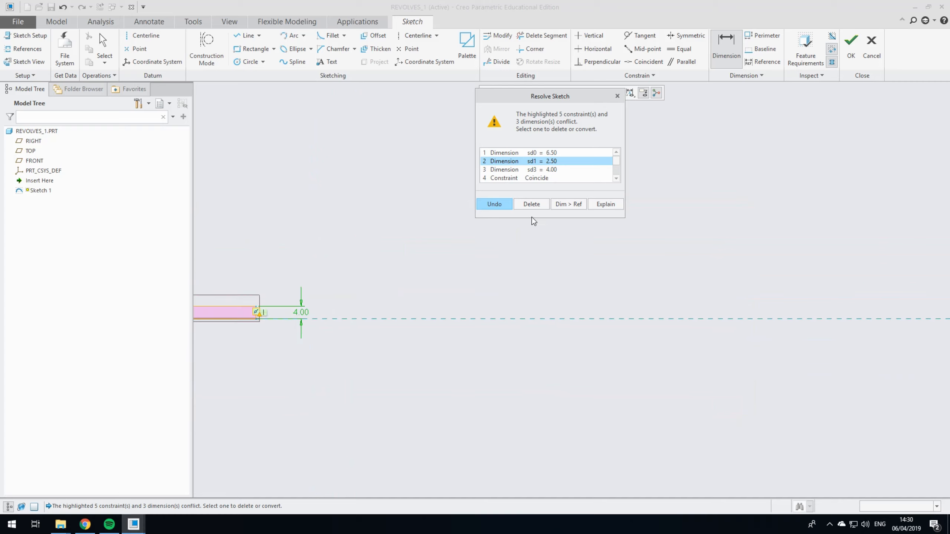
pyautogui.click(535, 207)
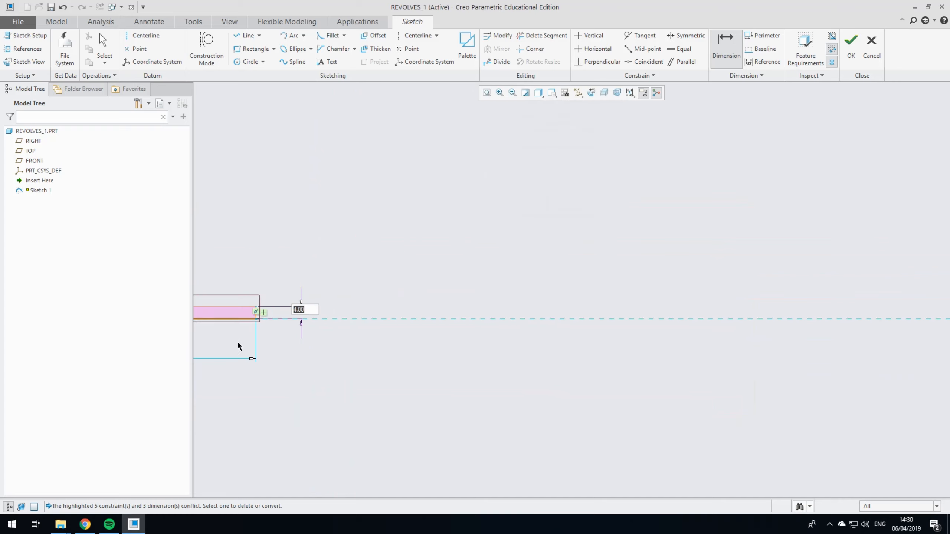
pyautogui.middleClick(312, 316)
# Step: Set the overall length of the profile to 150/2, giving 75 mm
pyautogui.scroll(-4, 377, 302)
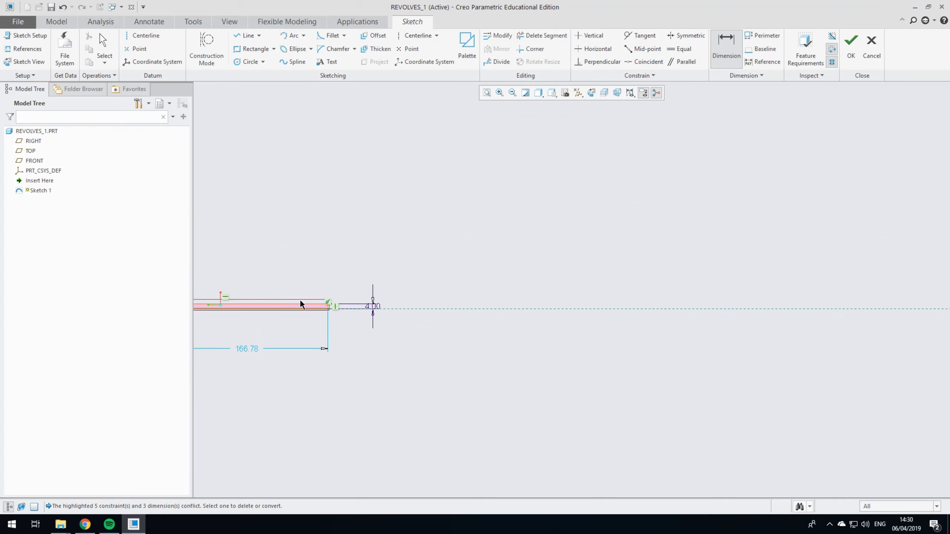
pyautogui.scroll(-3, 405, 296)
pyautogui.scroll(4, 296, 285)
pyautogui.scroll(-3, 493, 301)
pyautogui.scroll(4, 416, 305)
pyautogui.scroll(3, 412, 328)
pyautogui.scroll(-2, 359, 312)
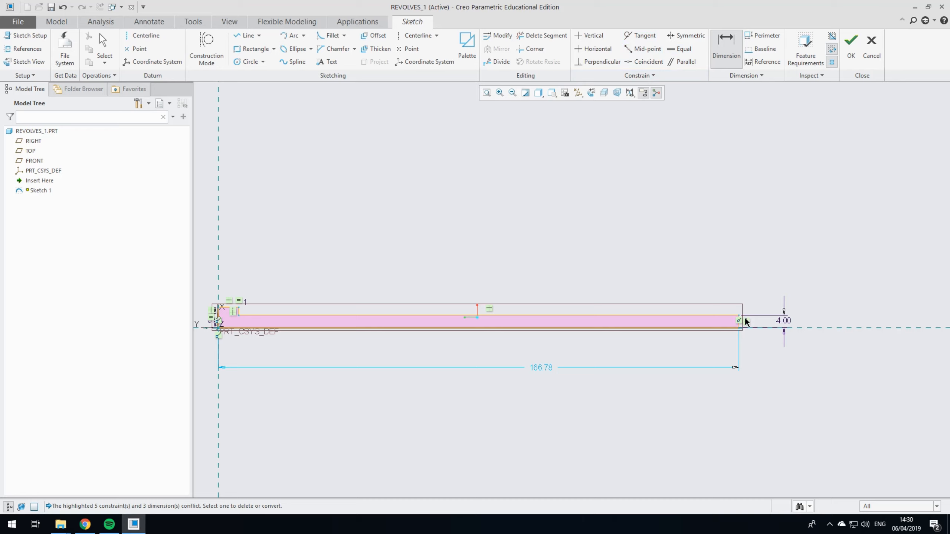
pyautogui.doubleClick(541, 369)
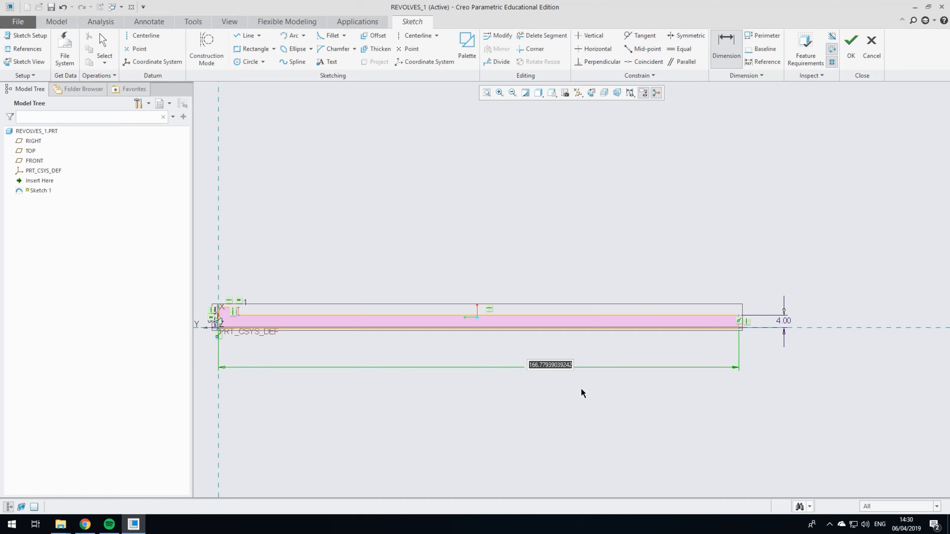
pyautogui.write('150/2')
pyautogui.press('Return')
# Step: Reduce the profile's overall length to 75/2, giving 37.5 mm
pyautogui.doubleClick(348, 366)
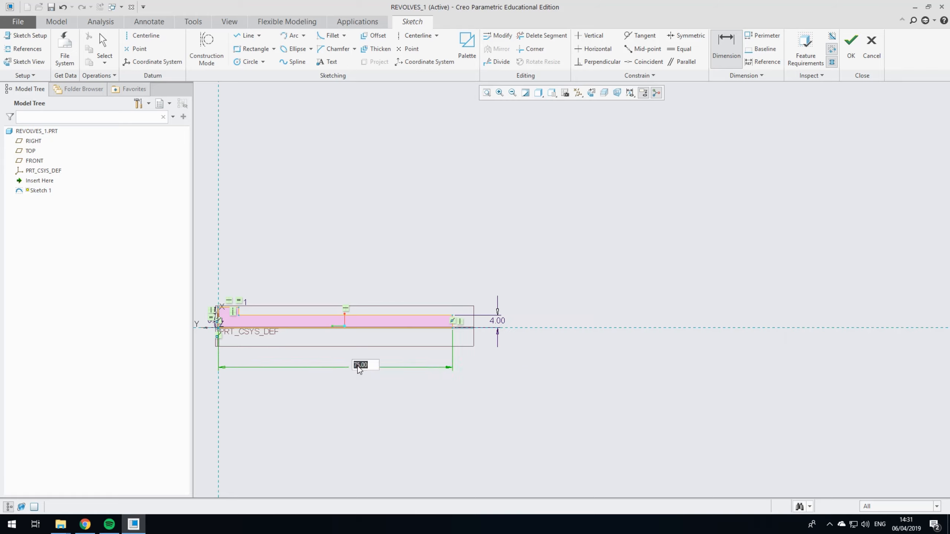
pyautogui.write('75/2')
pyautogui.press('Return')
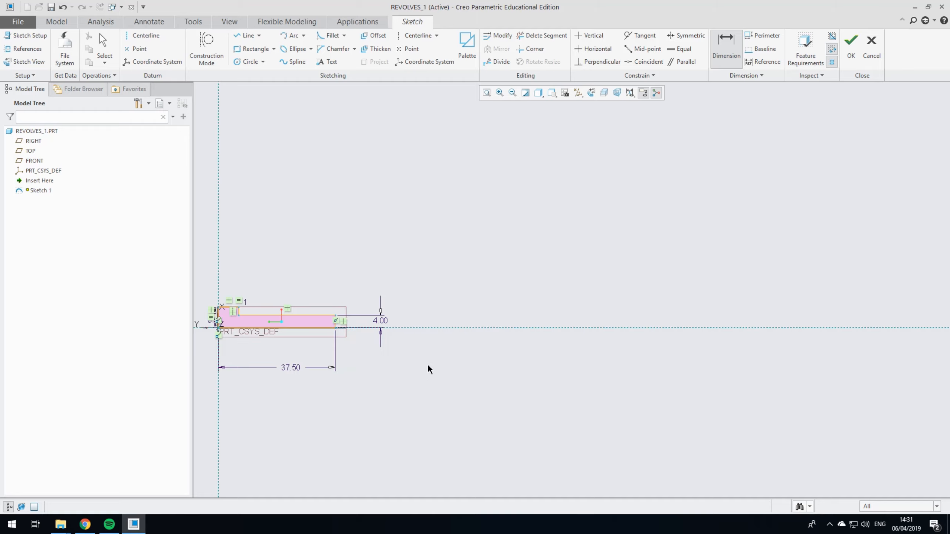
# Step: Set the profile's overall length to 20 mm
pyautogui.scroll(-2, 447, 357)
pyautogui.scroll(4, 466, 351)
pyautogui.scroll(-6, 347, 327)
pyautogui.scroll(-2, 455, 369)
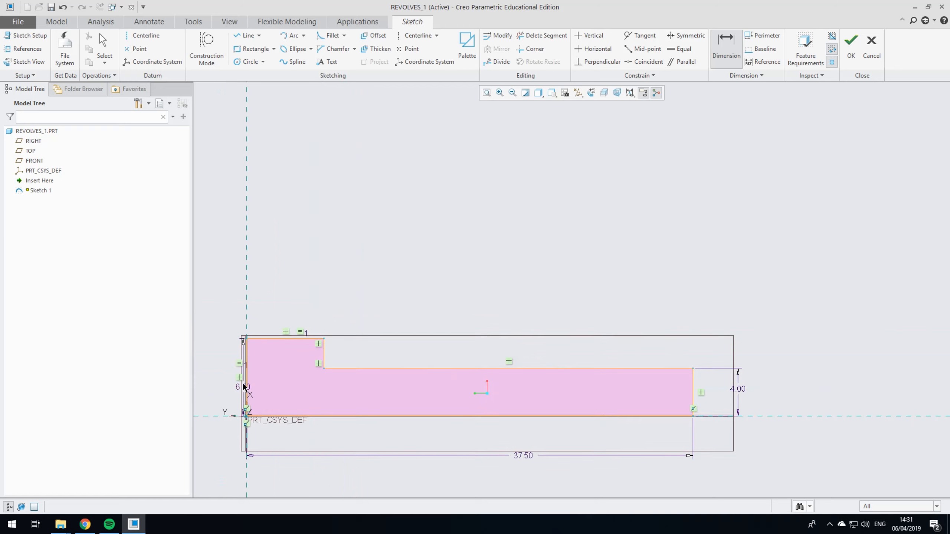
pyautogui.scroll(2, 273, 269)
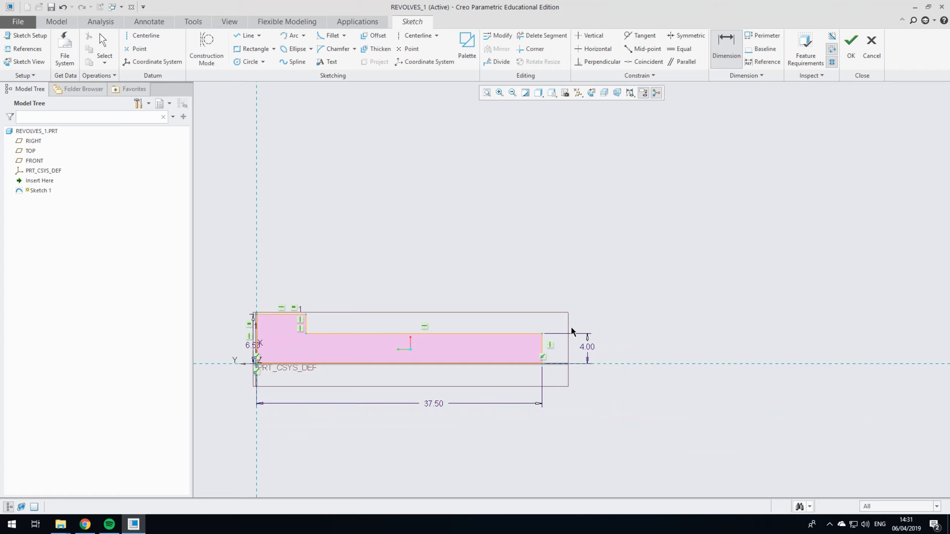
pyautogui.doubleClick(433, 403)
pyautogui.write('20')
pyautogui.press('Return')
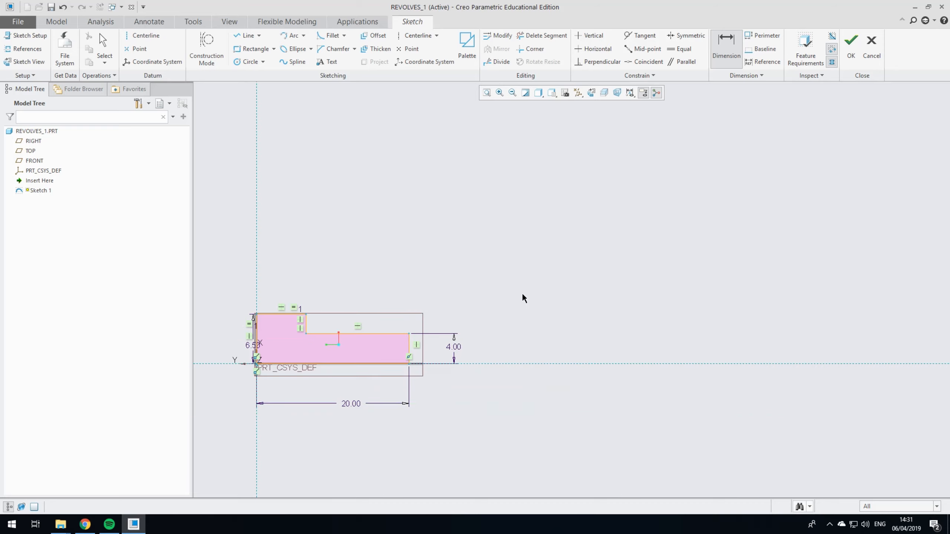
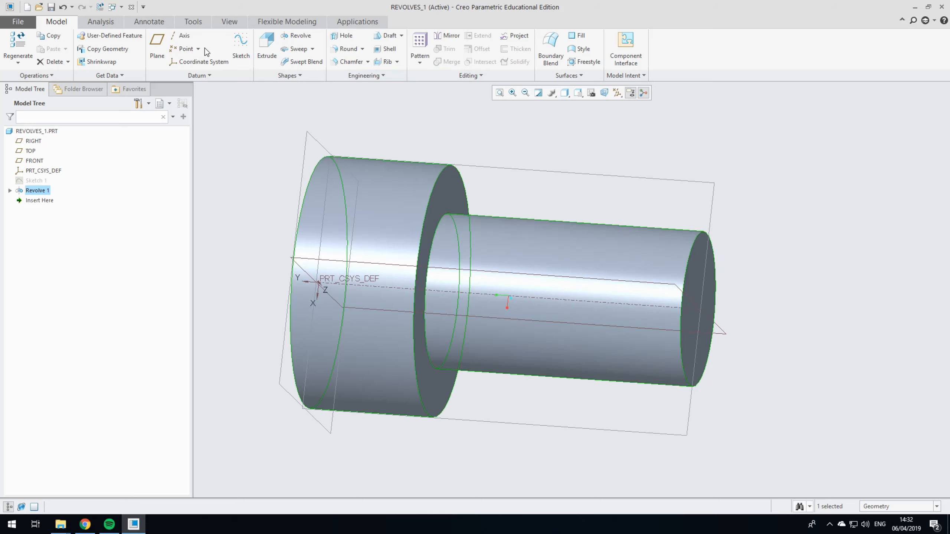
# Step: Start a round on the inside edge where the shaft meets the underside of the head
pyautogui.click(346, 48)
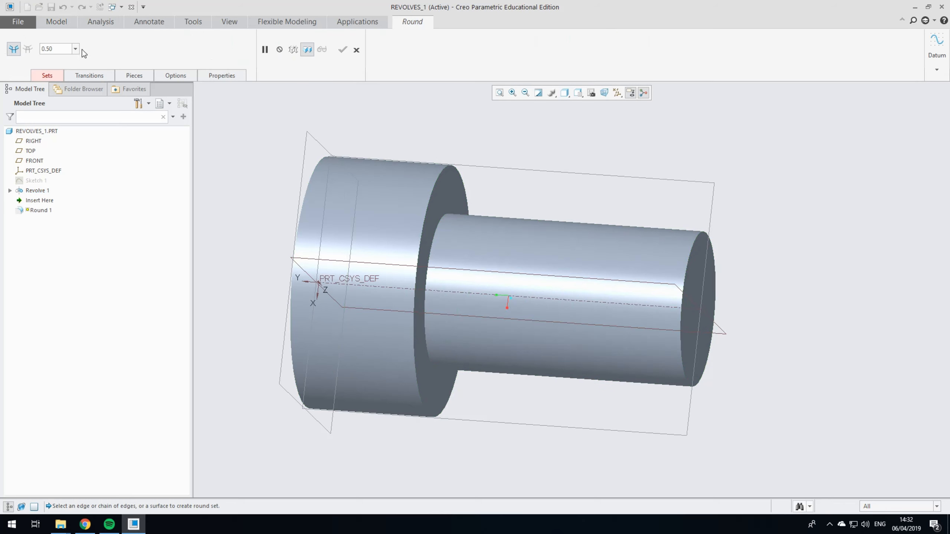
pyautogui.click(46, 76)
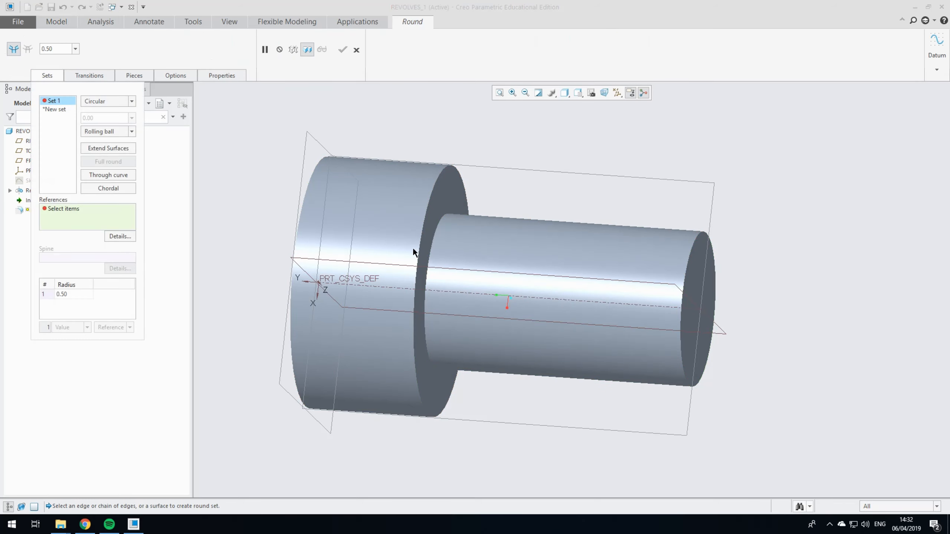
pyautogui.click(435, 233)
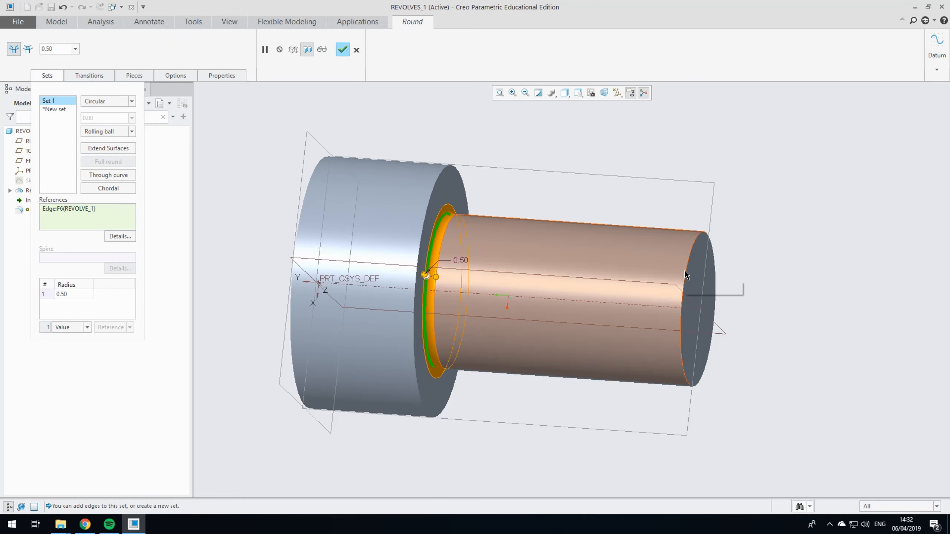
# Step: Add a second round set on the edge of the shaft's free end with a radius of 0.8
pyautogui.click(60, 108)
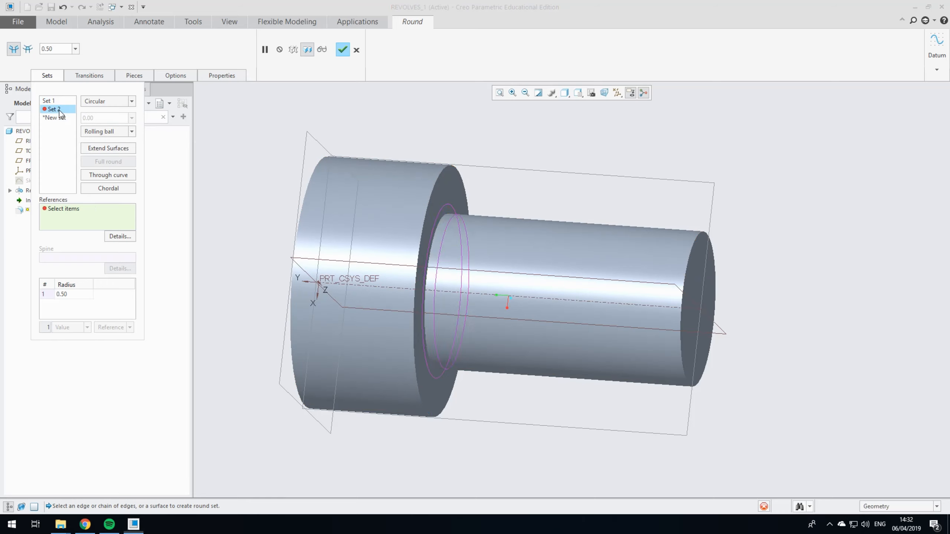
pyautogui.click(692, 270)
pyautogui.doubleClick(711, 280)
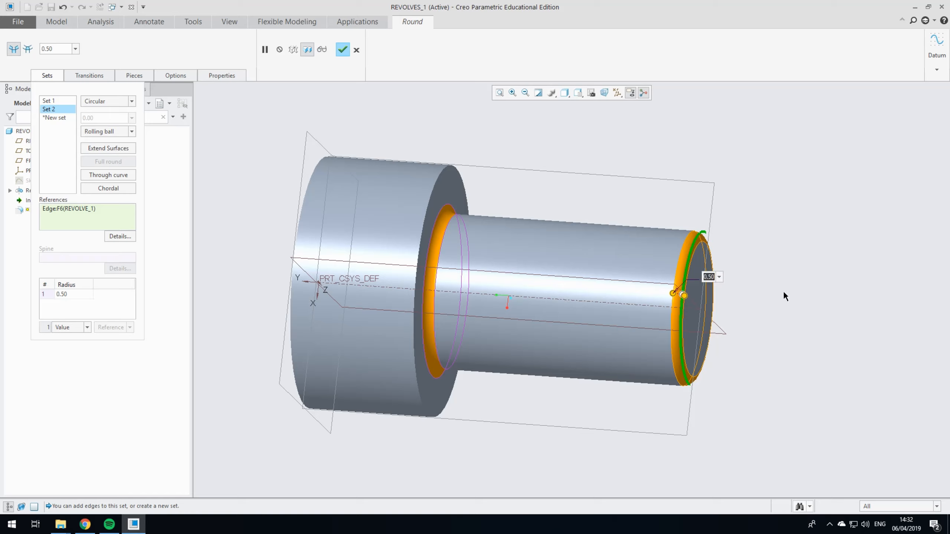
pyautogui.write('0.8')
pyautogui.press('Return')
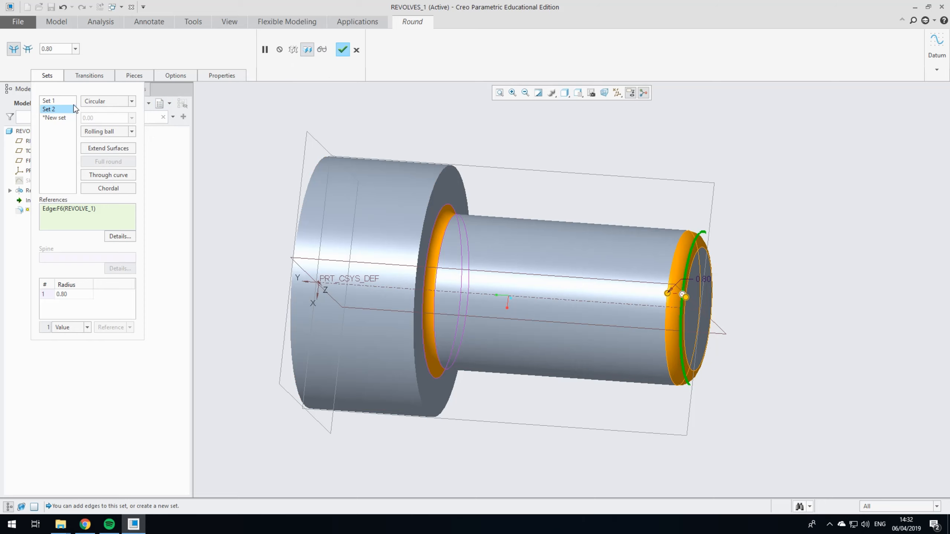
# Step: Set the first round set's radius, between shaft and head, to 0.8 and complete the round feature
pyautogui.click(59, 99)
pyautogui.doubleClick(460, 260)
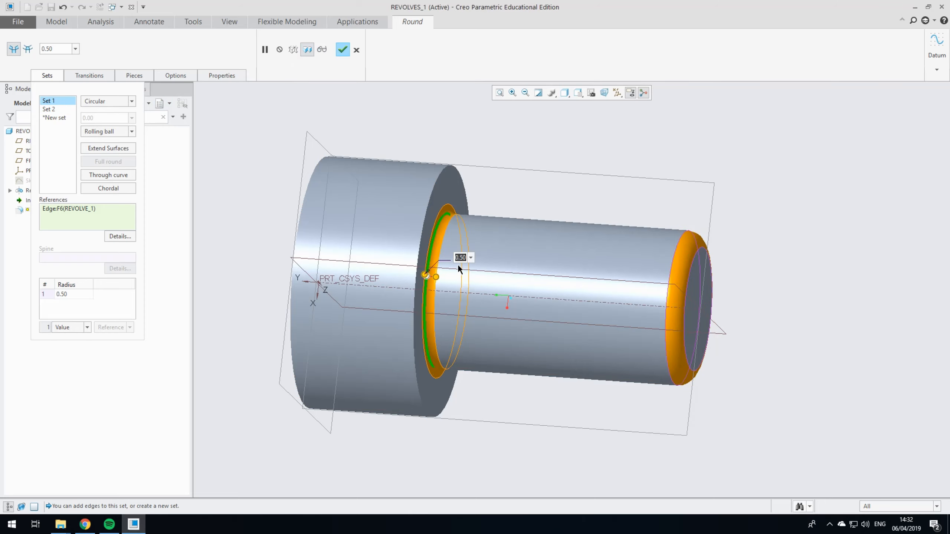
pyautogui.write('0.8')
pyautogui.press('Return')
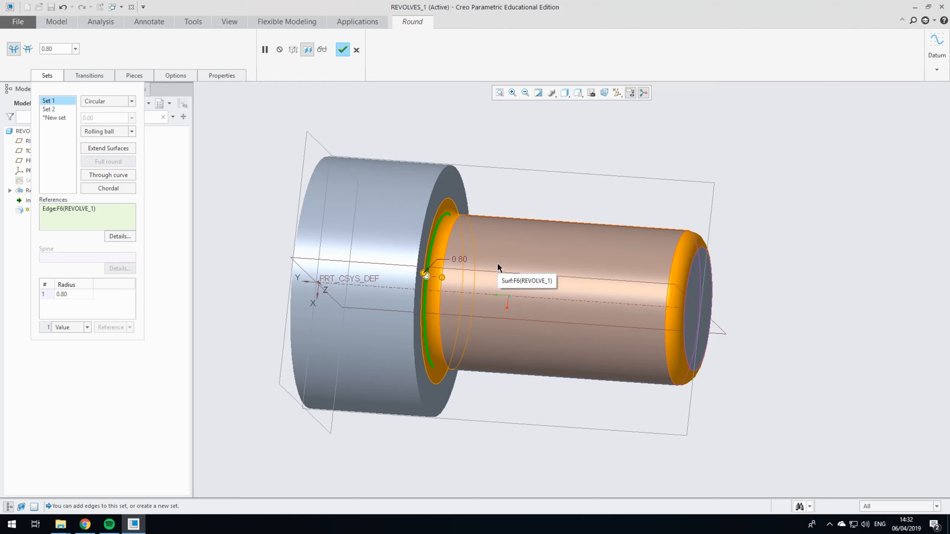
pyautogui.click(342, 50)
# Step: Start a sketch on the flat outer face of the head and orient the view square to the sketch plane
pyautogui.moveTo(555, 117); pyautogui.dragTo(345, 169, button='middle')
pyautogui.moveTo(534, 191); pyautogui.dragTo(602, 193, button='middle')
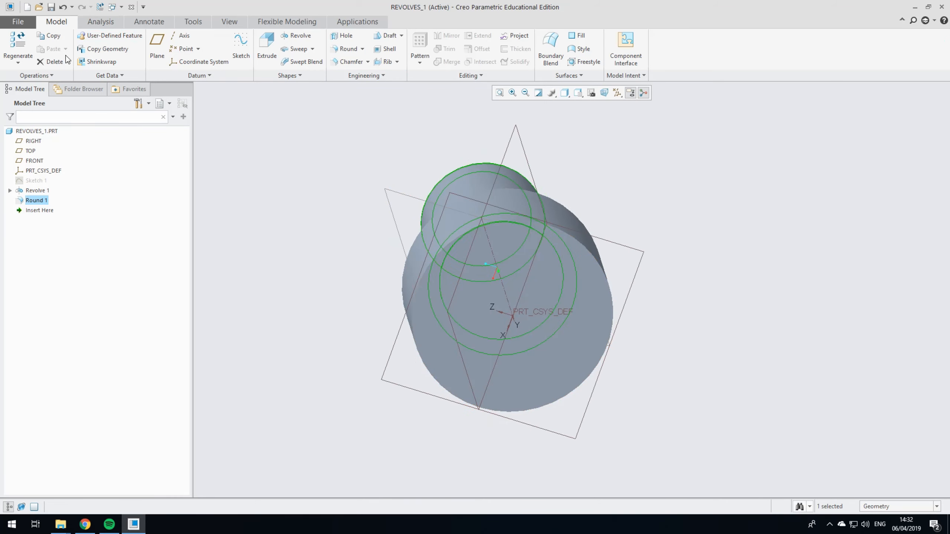
pyautogui.click(241, 49)
pyautogui.click(559, 285)
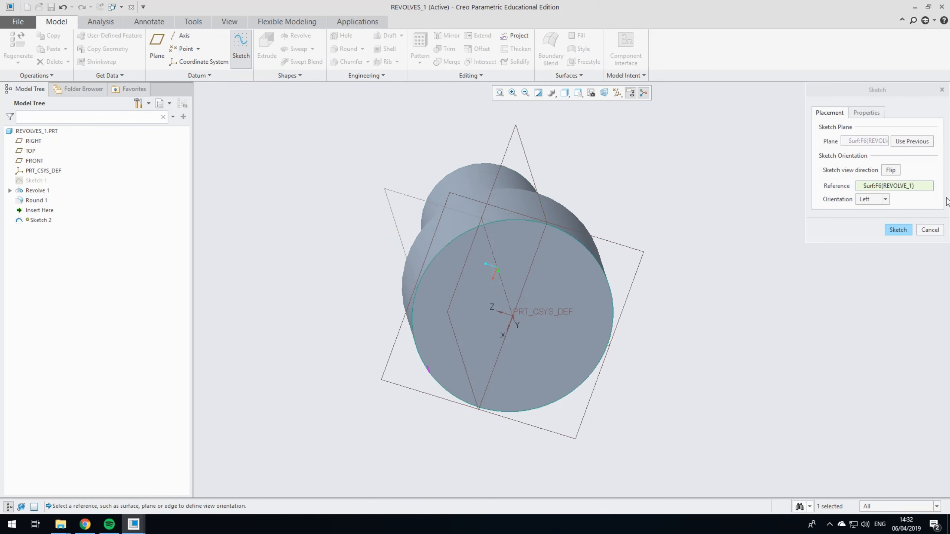
pyautogui.click(897, 229)
pyautogui.click(564, 93)
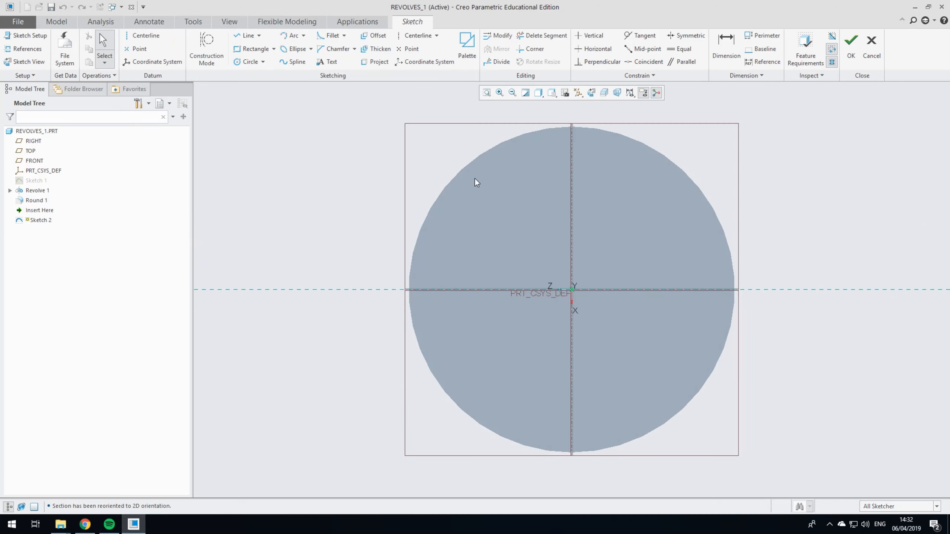
pyautogui.moveTo(738, 235)
pyautogui.mouseDown(button='middle')
pyautogui.moveTo(691, 236)
pyautogui.moveTo(745, 235)
pyautogui.mouseUp(button='middle')
pyautogui.click(591, 93)
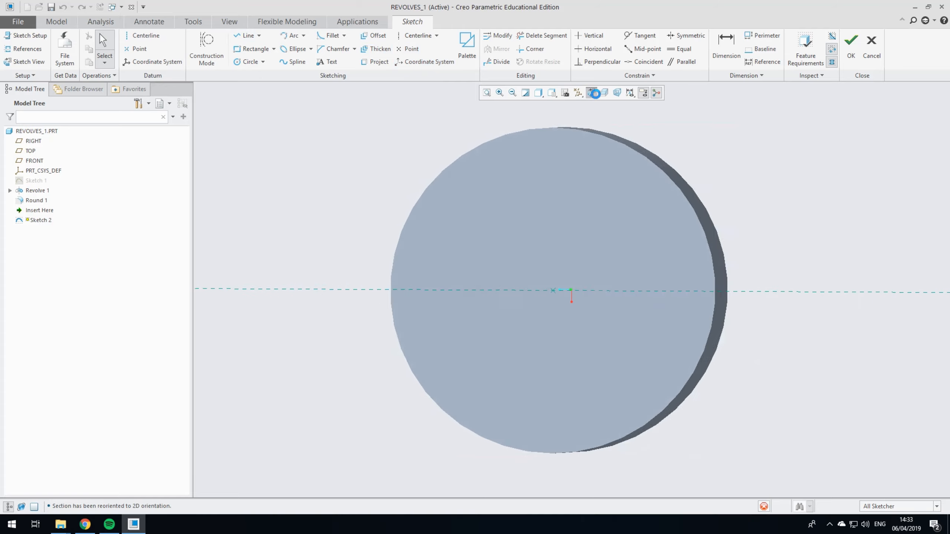
# Step: Insert a 6-Sided Hexagon from the sketcher palette, centred on the coordinate system origin of the head face
pyautogui.click(464, 51)
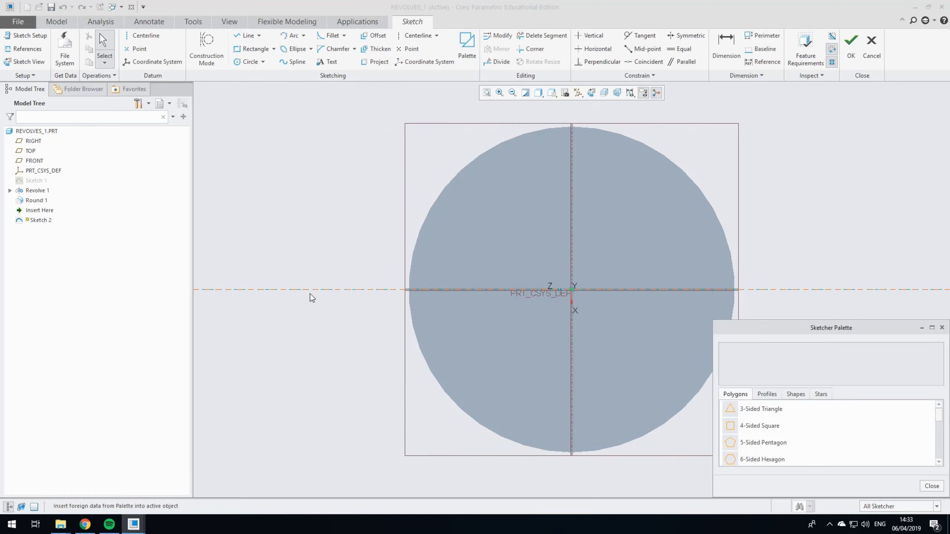
pyautogui.moveTo(812, 332)
pyautogui.mouseDown()
pyautogui.moveTo(239, 159)
pyautogui.moveTo(251, 163)
pyautogui.mouseUp()
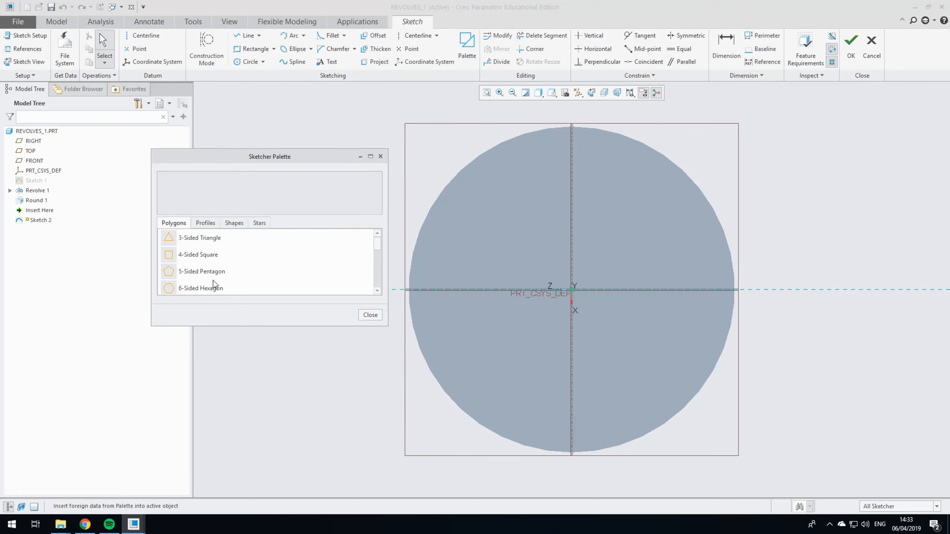
pyautogui.click(214, 288)
pyautogui.moveTo(215, 292)
pyautogui.mouseDown()
pyautogui.moveTo(565, 293)
pyautogui.moveTo(600, 280)
pyautogui.moveTo(575, 287)
pyautogui.mouseUp()
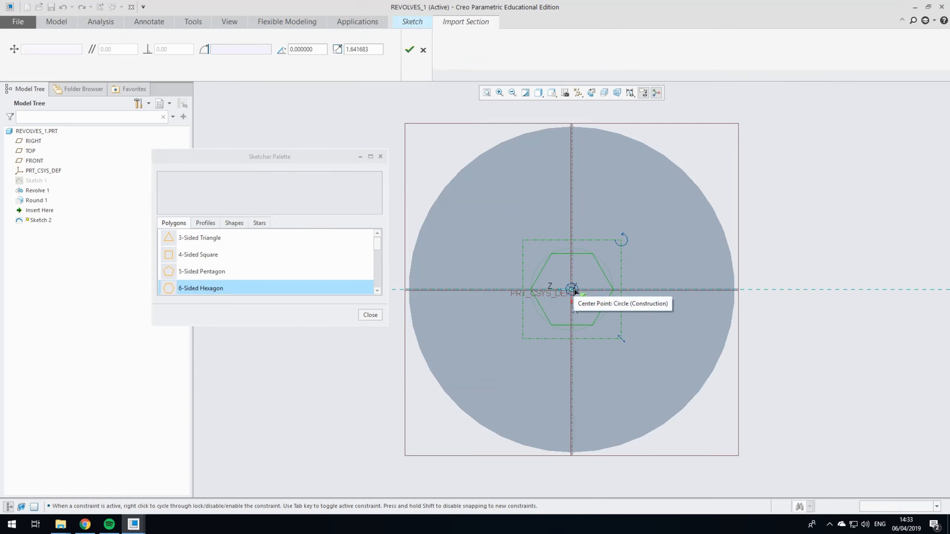
pyautogui.click(574, 291)
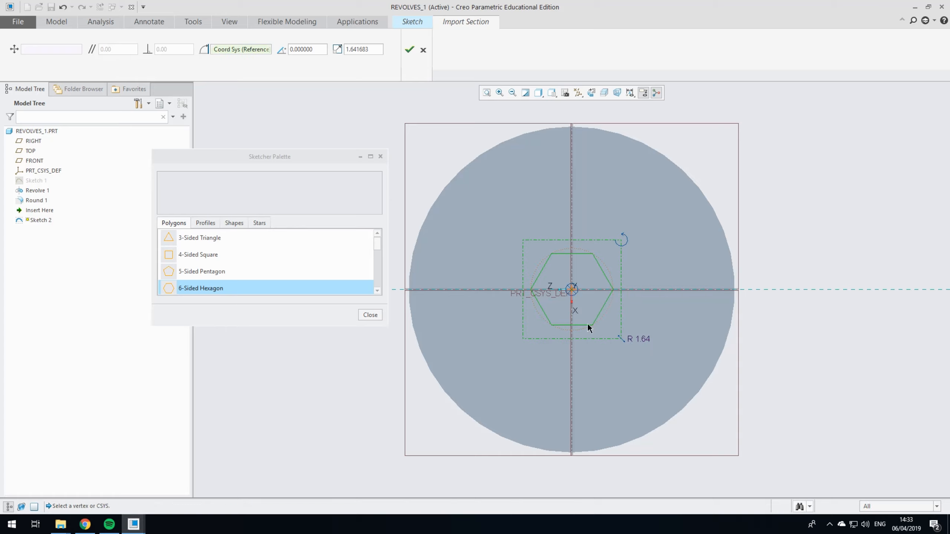
# Step: Set the inserted hexagon's scale factor to 3 and close the sketcher palette
pyautogui.write('2')
pyautogui.press('Return')
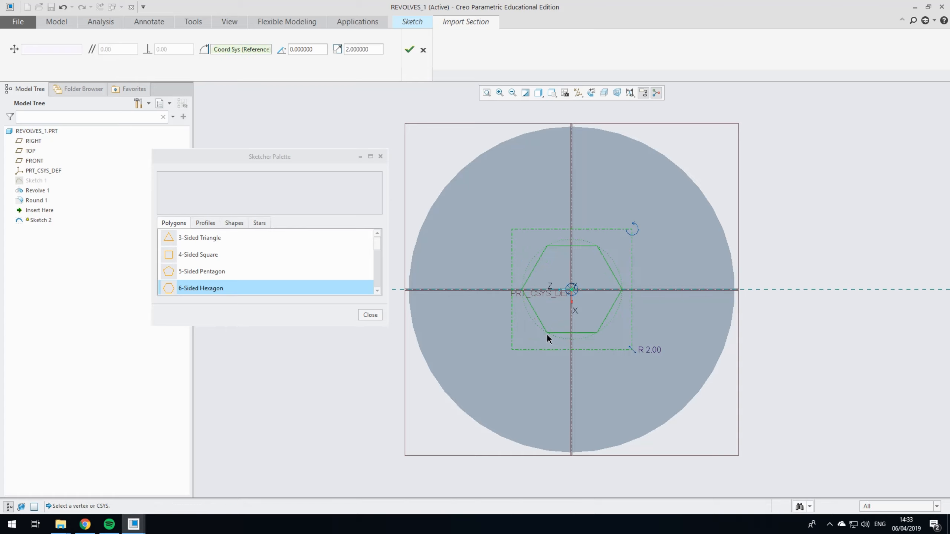
pyautogui.doubleClick(657, 351)
pyautogui.write('3')
pyautogui.press('Return')
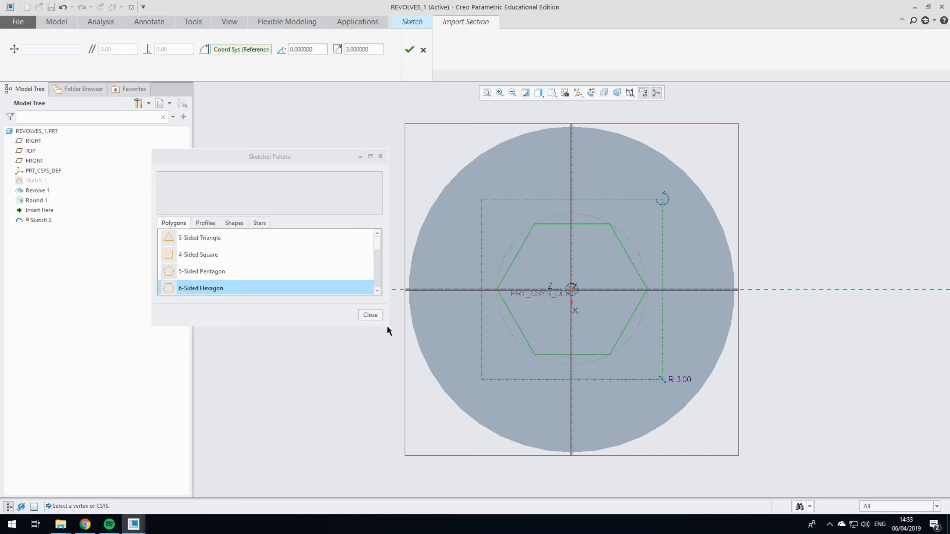
pyautogui.click(370, 314)
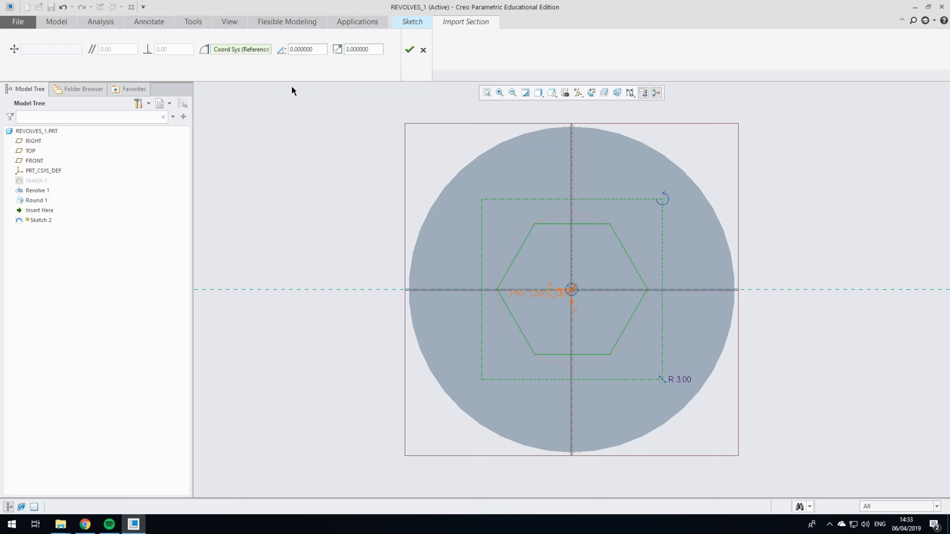
# Step: Try rotating the hexagon freehand by about -9.9 degrees and reset its rotation angle to 0
pyautogui.moveTo(661, 203); pyautogui.dragTo(677, 216)
pyautogui.doubleClick(305, 49)
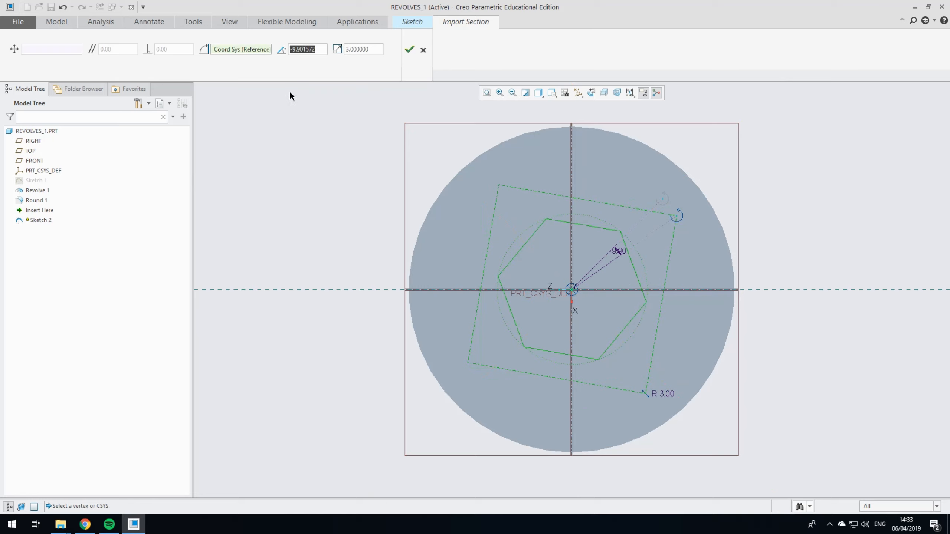
pyautogui.write('0')
pyautogui.press('Return')
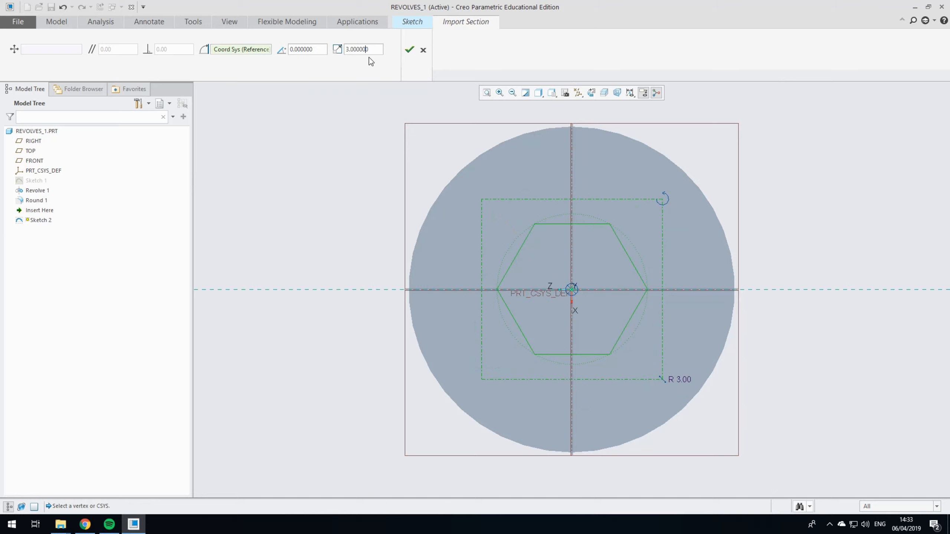
# Step: Accept the hexagon's placement and complete the sketch on the head face
pyautogui.click(409, 50)
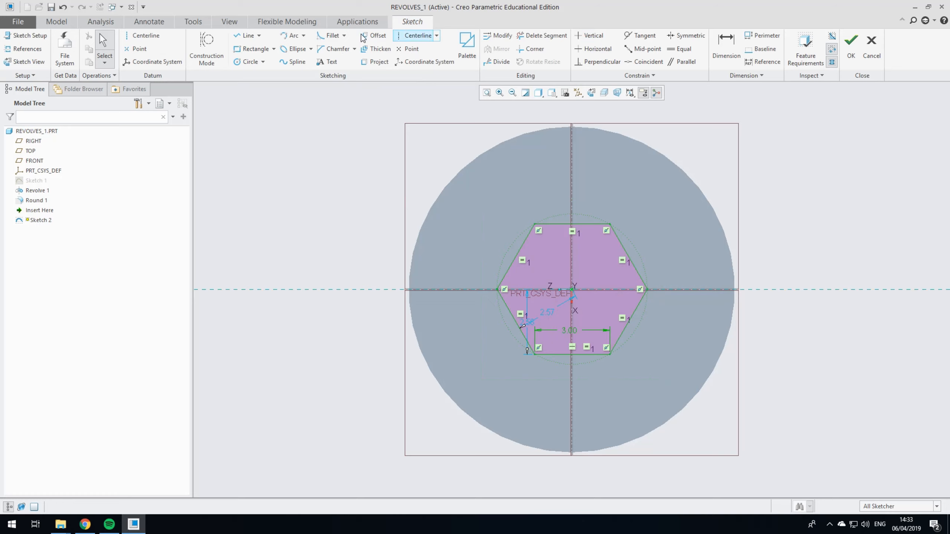
pyautogui.click(66, 24)
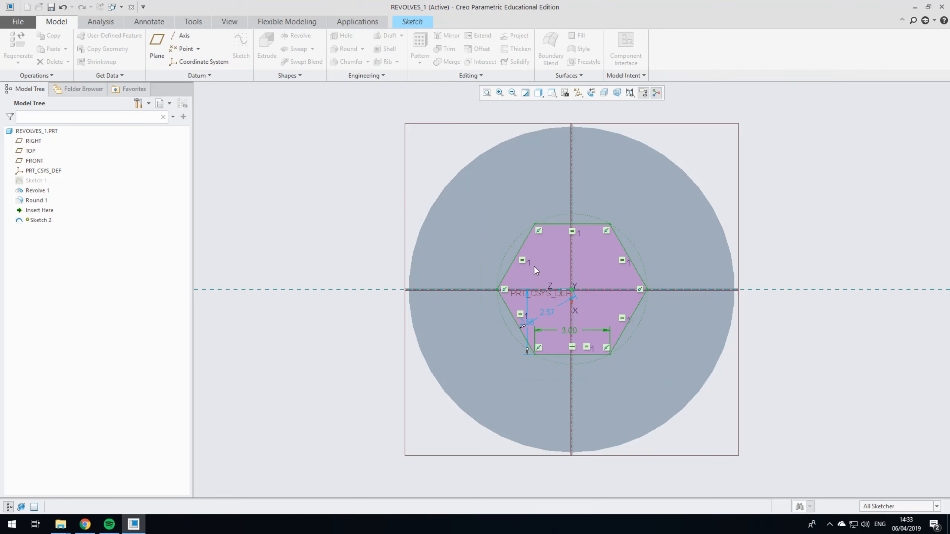
pyautogui.click(417, 25)
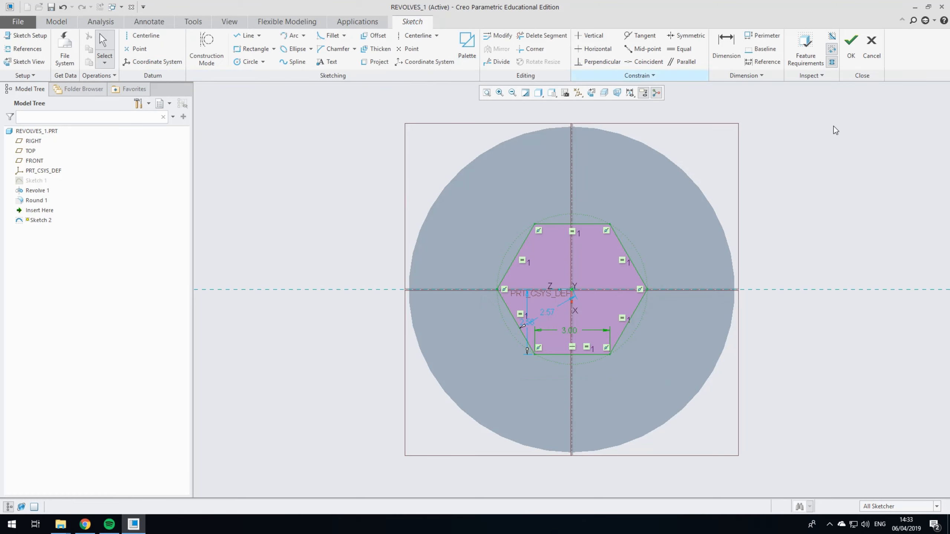
pyautogui.click(852, 56)
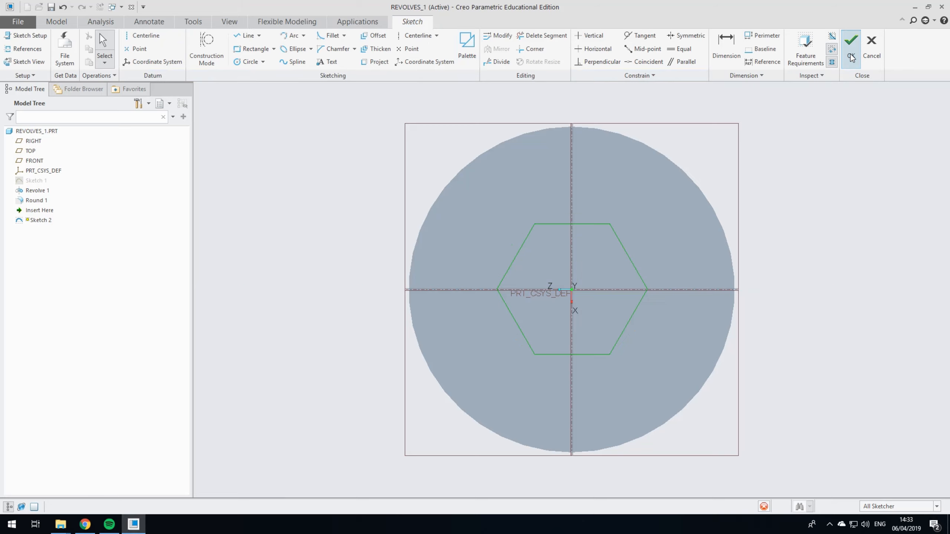
# Step: Extrude the hexagon sketch and flip its direction into the head so that it removes material
pyautogui.click(267, 47)
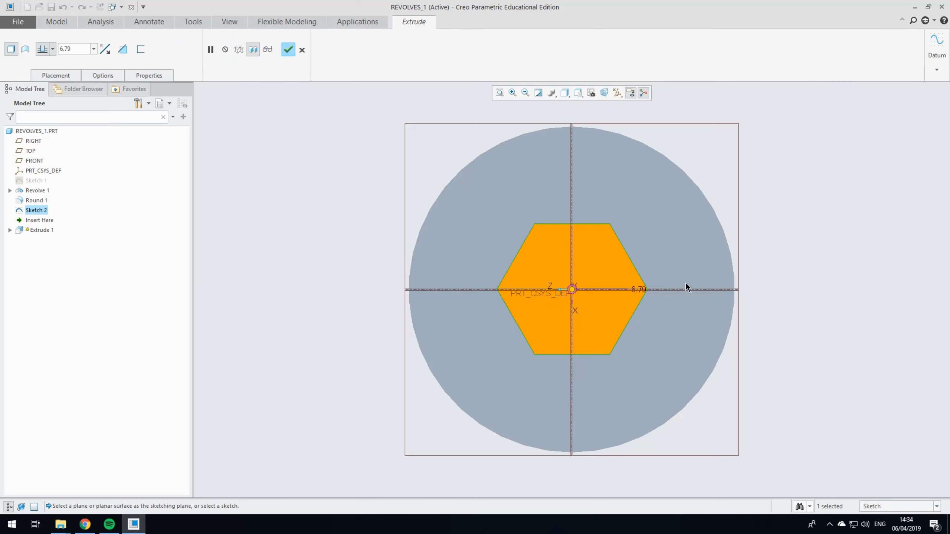
pyautogui.scroll(-5, 445, 337)
pyautogui.scroll(4, 444, 310)
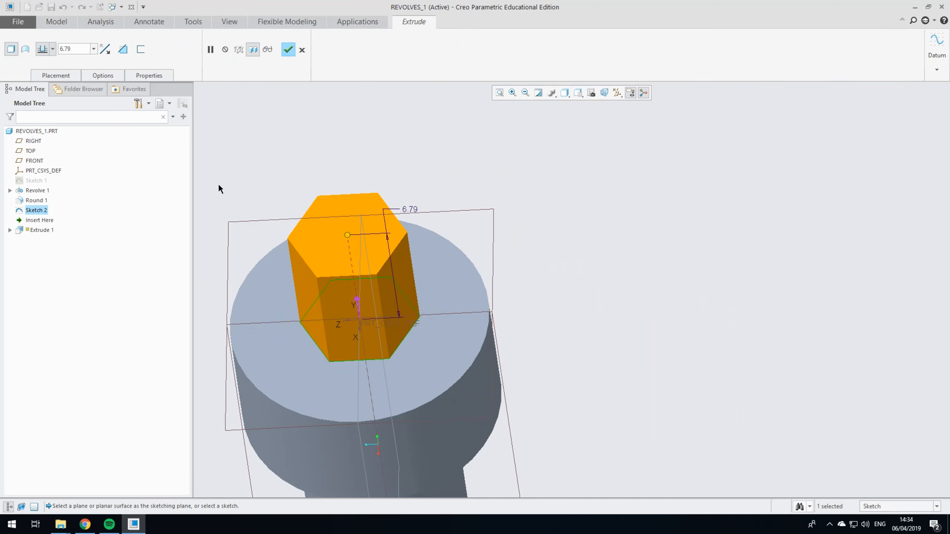
pyautogui.scroll(-1, 464, 250)
pyautogui.click(105, 50)
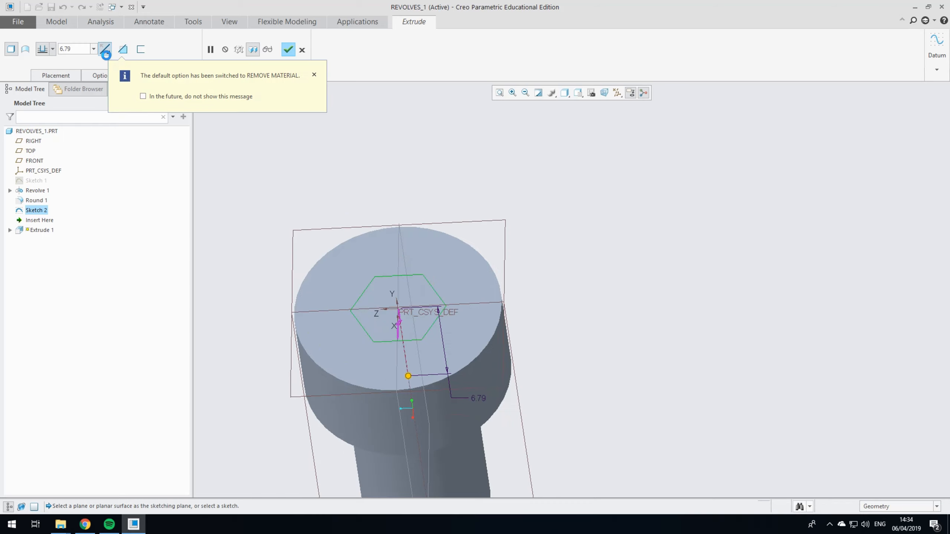
pyautogui.click(314, 76)
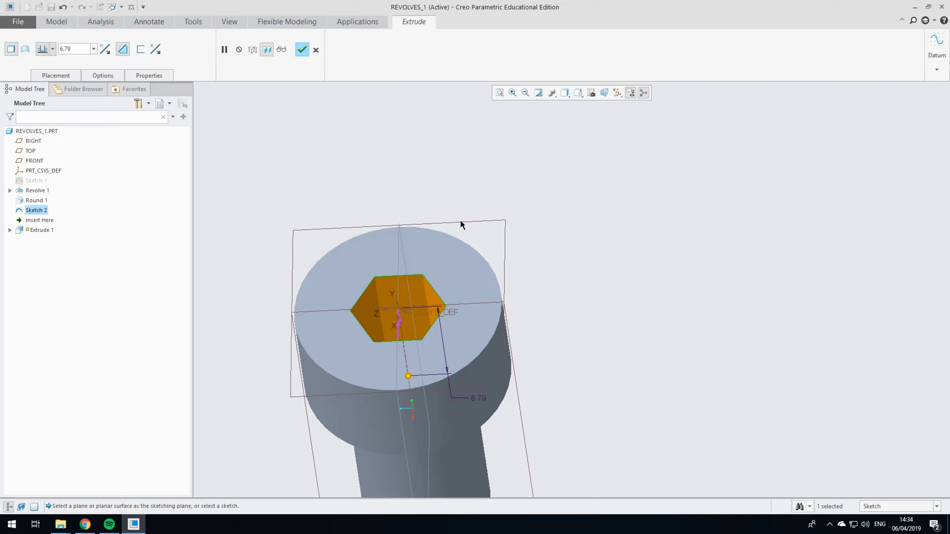
# Step: Set the depth of the hexagonal cut to 5 and complete the extrude
pyautogui.moveTo(460, 219); pyautogui.dragTo(482, 406, button='middle')
pyautogui.doubleClick(482, 405)
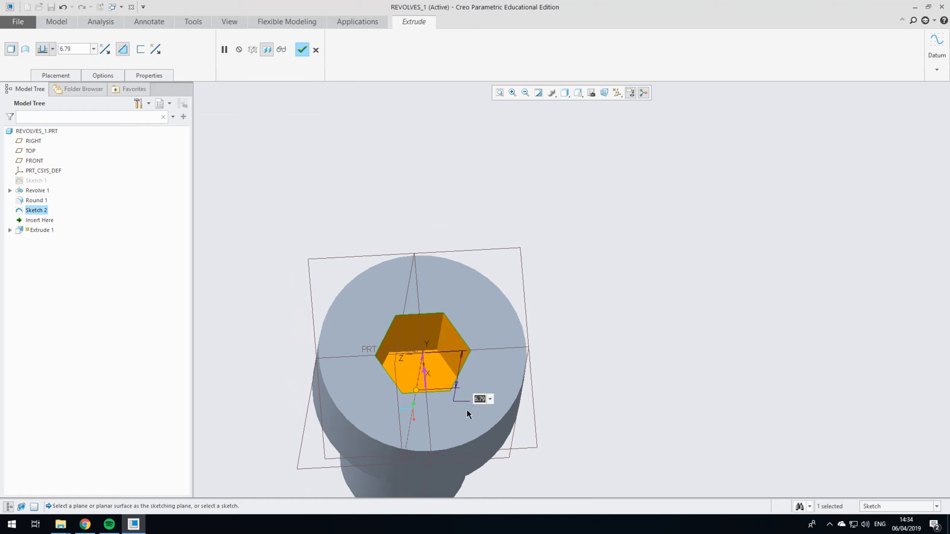
pyautogui.write('5')
pyautogui.press('Return')
pyautogui.moveTo(466, 409); pyautogui.dragTo(651, 300, button='middle')
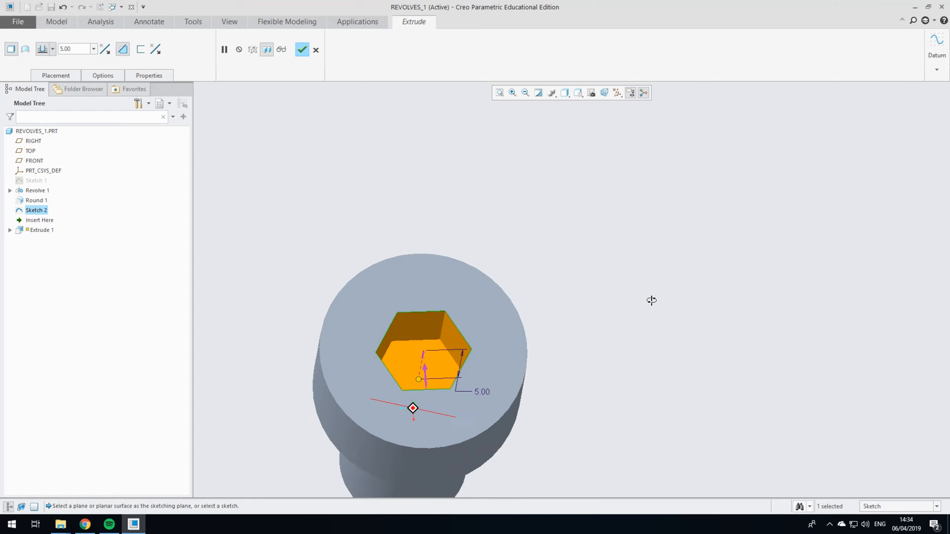
pyautogui.click(302, 50)
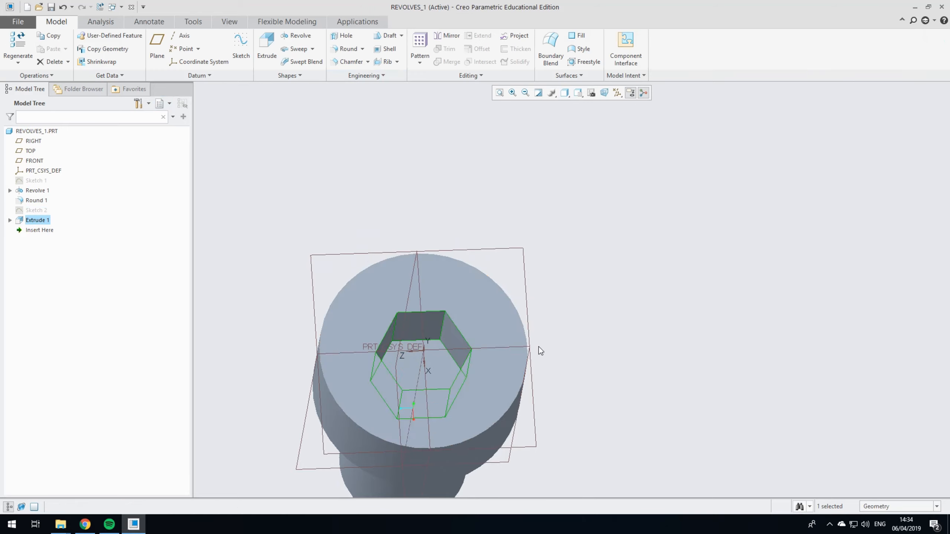
# Step: Chamfer the outer top edge of the screw head with a D x D distance of 1 and complete the feature
pyautogui.moveTo(539, 349); pyautogui.dragTo(563, 331, button='middle')
pyautogui.scroll(-3, 417, 317)
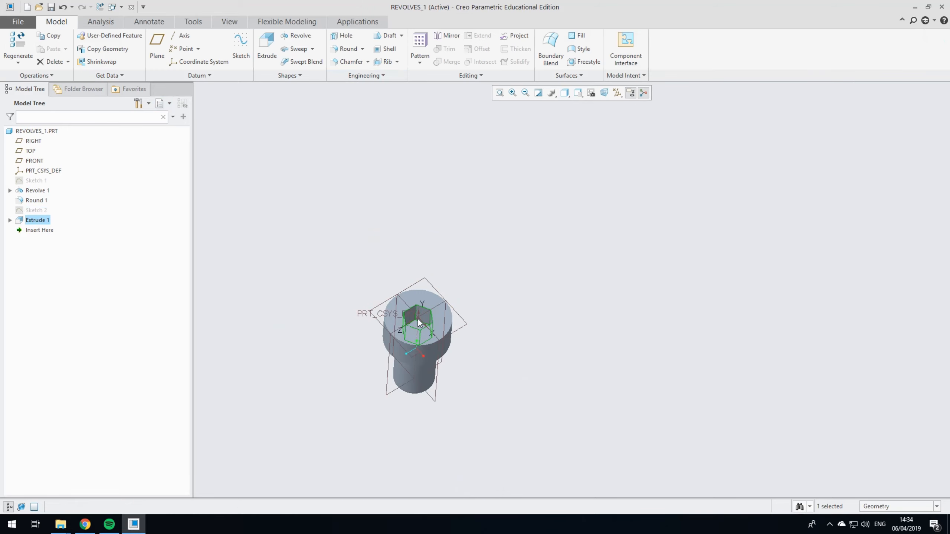
pyautogui.scroll(5, 470, 302)
pyautogui.moveTo(469, 302); pyautogui.dragTo(568, 258, button='middle')
pyautogui.scroll(-2, 700, 271)
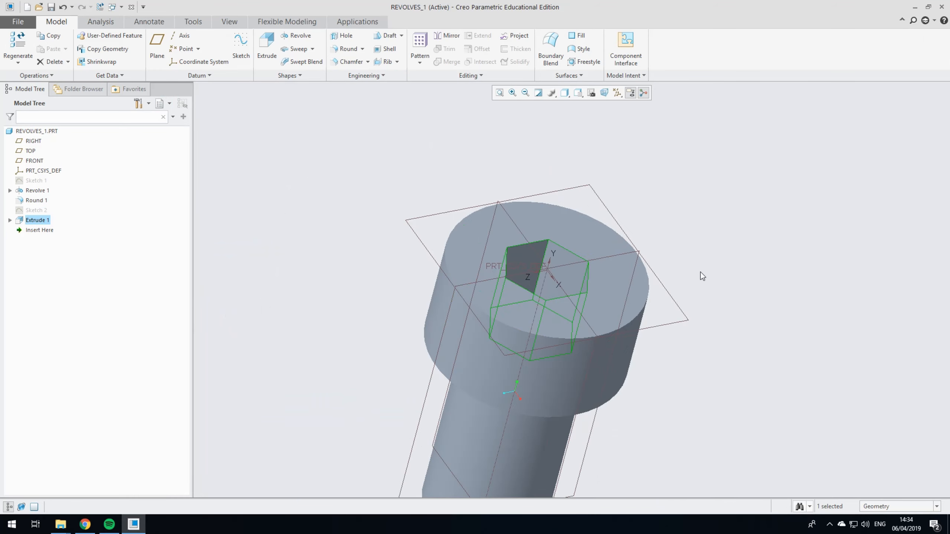
pyautogui.click(348, 61)
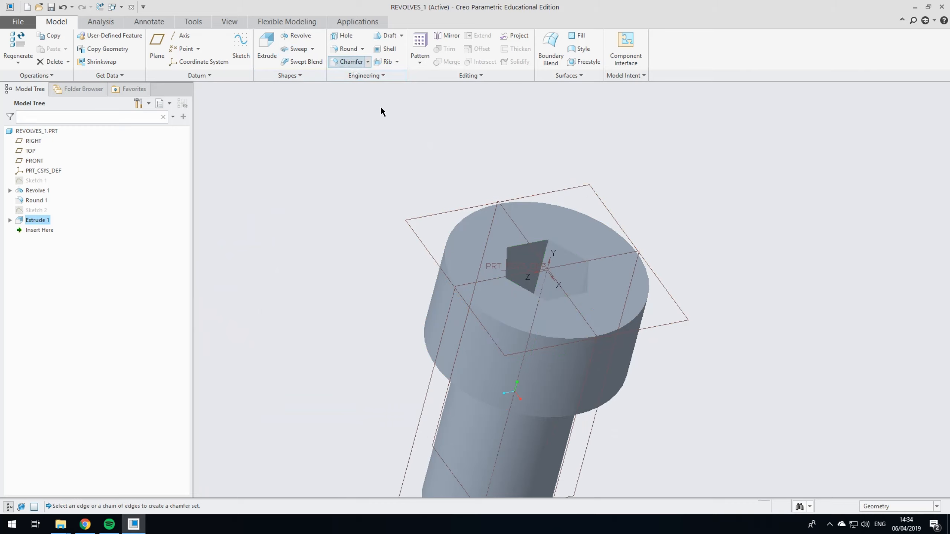
pyautogui.click(612, 334)
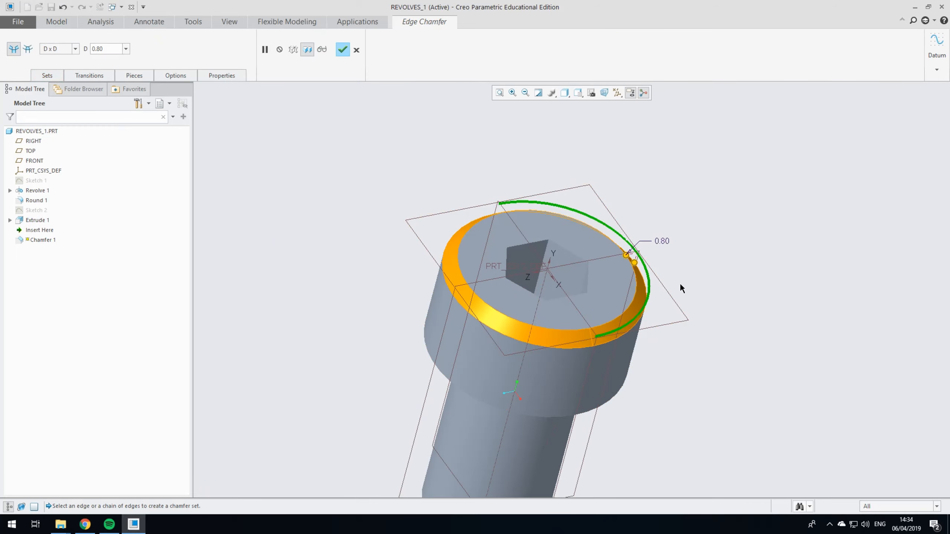
pyautogui.moveTo(681, 259); pyautogui.dragTo(673, 284, button='middle')
pyautogui.write('1')
pyautogui.press('Return')
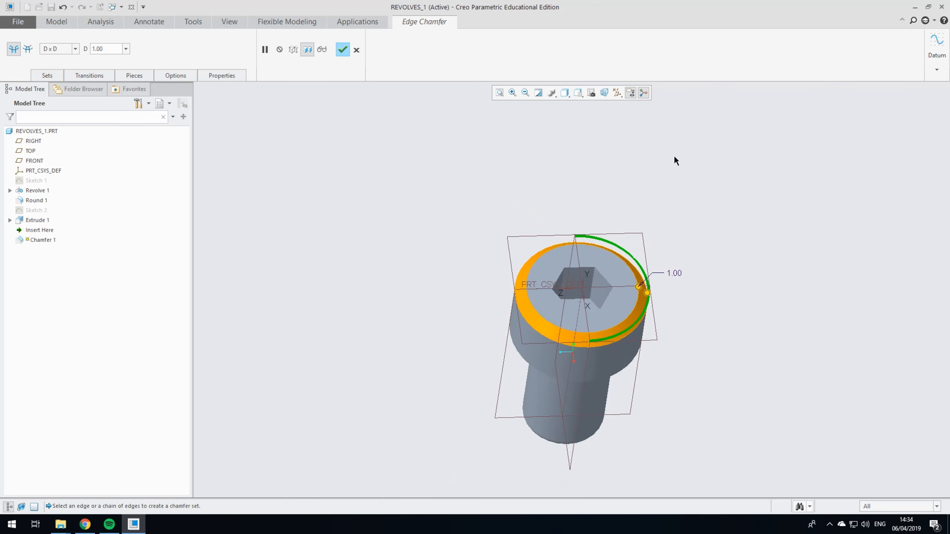
pyautogui.click(343, 50)
# Step: Inspect the chamfered screw's head and shank from several sides and highlight the sketch behind the revolve
pyautogui.scroll(5, 619, 292)
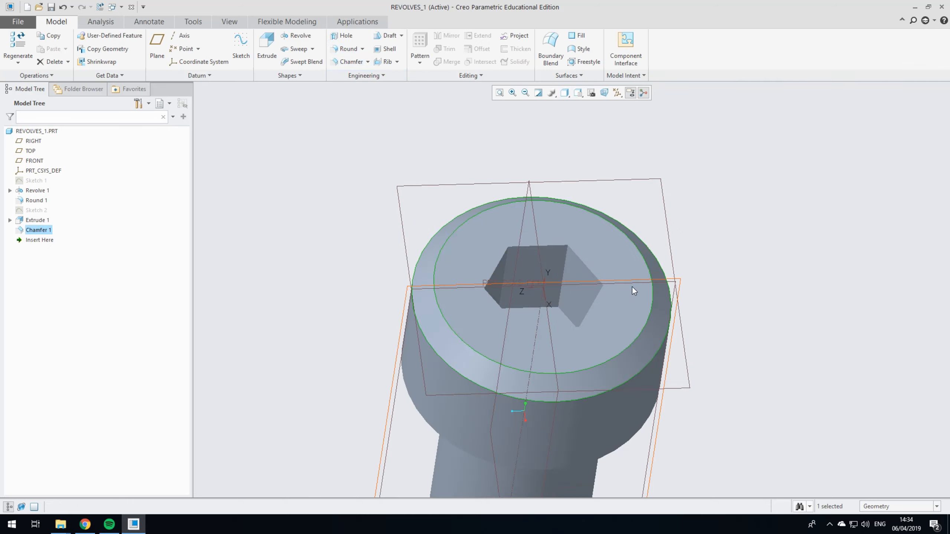
pyautogui.moveTo(683, 302); pyautogui.dragTo(557, 294, button='middle')
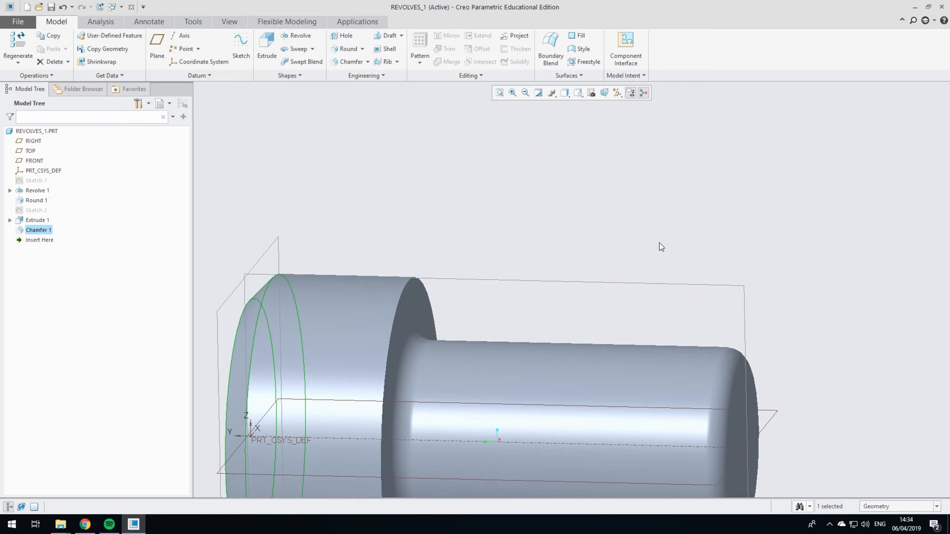
pyautogui.scroll(-4, 661, 248)
pyautogui.moveTo(732, 242)
pyautogui.mouseDown(button='middle')
pyautogui.moveTo(642, 235)
pyautogui.moveTo(663, 282)
pyautogui.moveTo(646, 329)
pyautogui.mouseUp(button='middle')
pyautogui.click(552, 190)
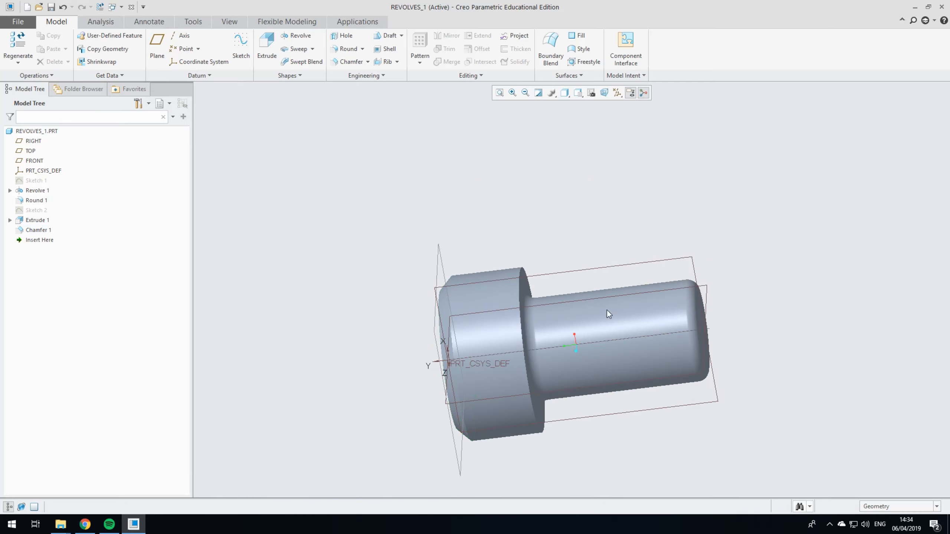
pyautogui.moveTo(693, 204)
pyautogui.mouseDown(button='middle')
pyautogui.moveTo(716, 225)
pyautogui.moveTo(579, 211)
pyautogui.mouseUp(button='middle')
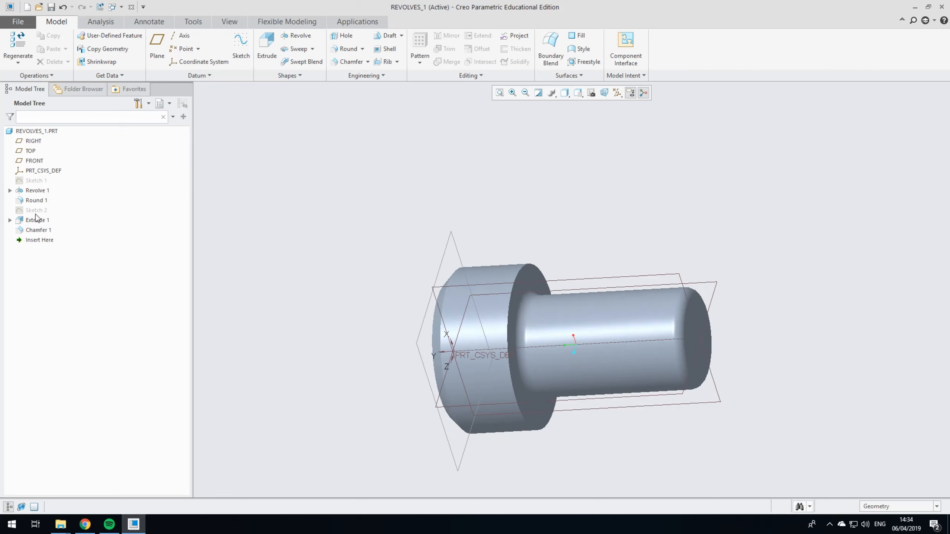
pyautogui.click(41, 183)
pyautogui.moveTo(697, 184)
pyautogui.mouseDown(button='middle')
pyautogui.moveTo(678, 212)
pyautogui.moveTo(705, 159)
pyautogui.mouseUp(button='middle')
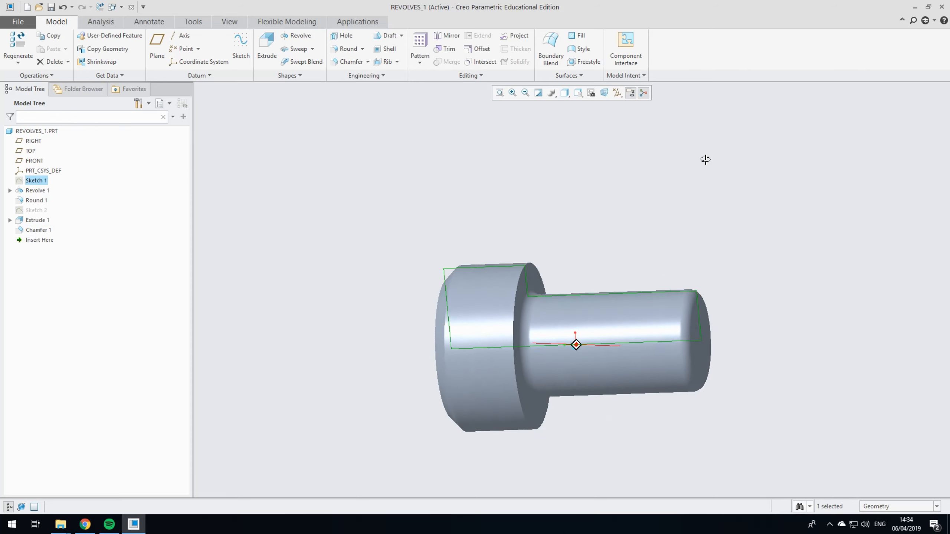
pyautogui.click(623, 228)
pyautogui.moveTo(623, 228); pyautogui.dragTo(726, 244, button='middle')
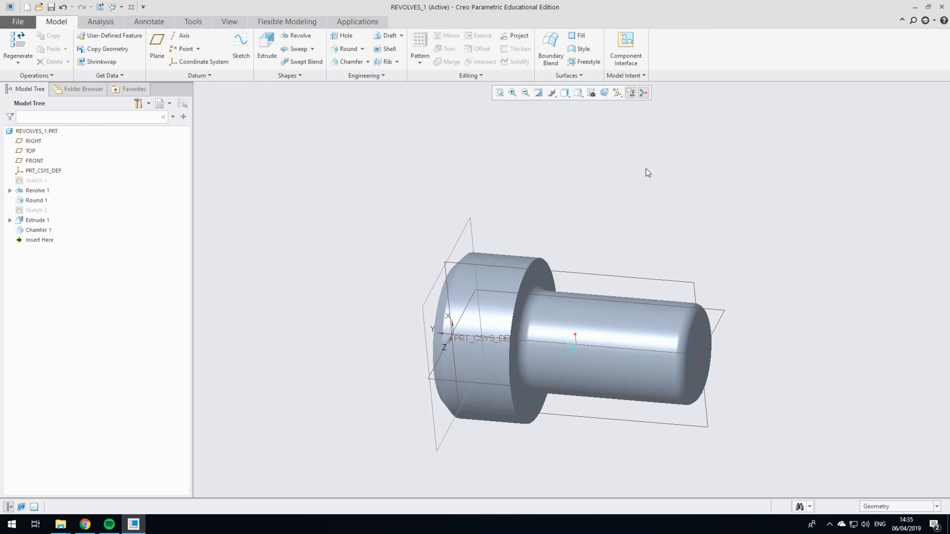
# Step: Start a Helical Sweep and open its profile sketch on the FRONT plane, with RIGHT as the Top reference, viewed straight on
pyautogui.click(313, 49)
pyautogui.click(313, 49)
pyautogui.click(312, 49)
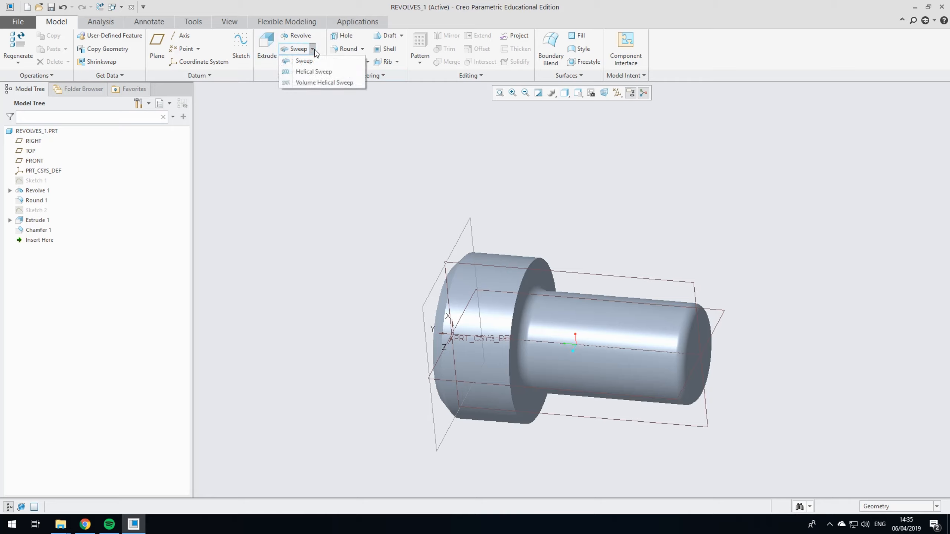
pyautogui.click(313, 72)
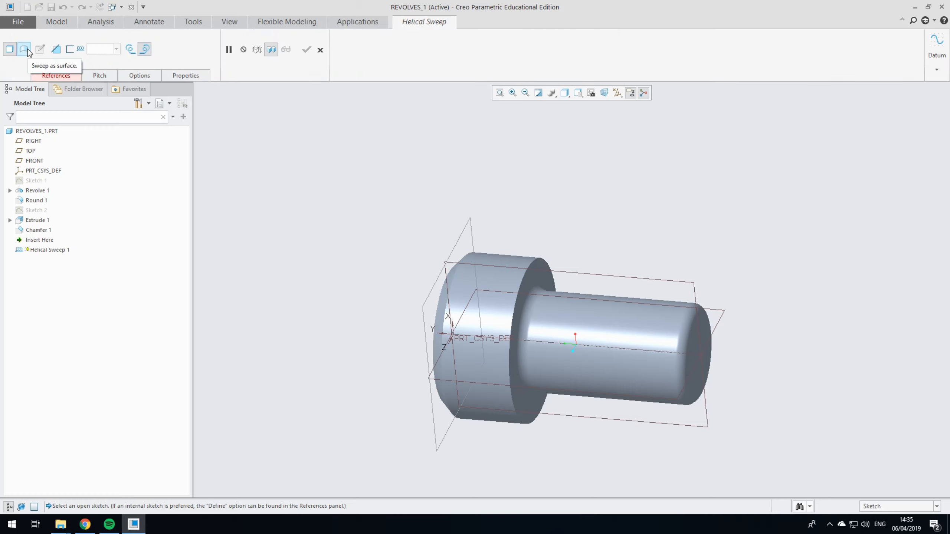
pyautogui.click(53, 76)
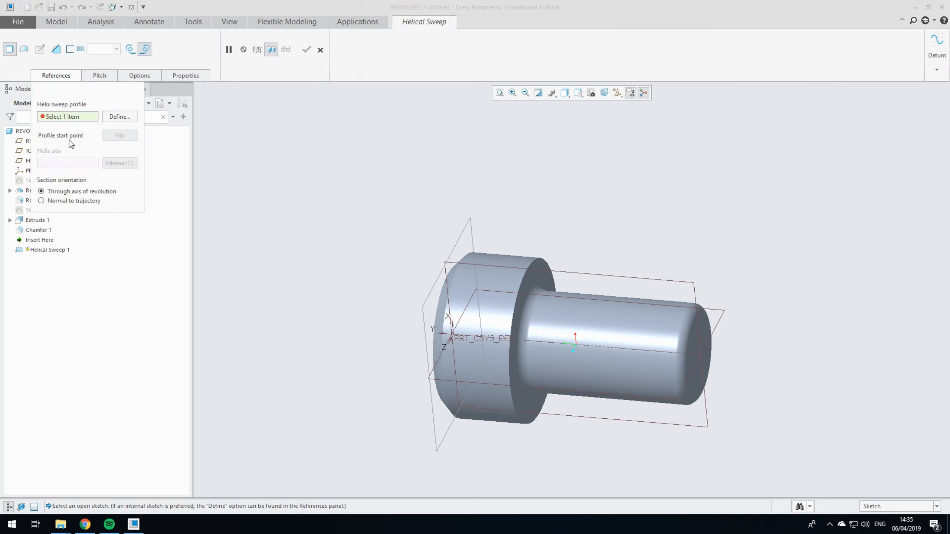
pyautogui.click(114, 119)
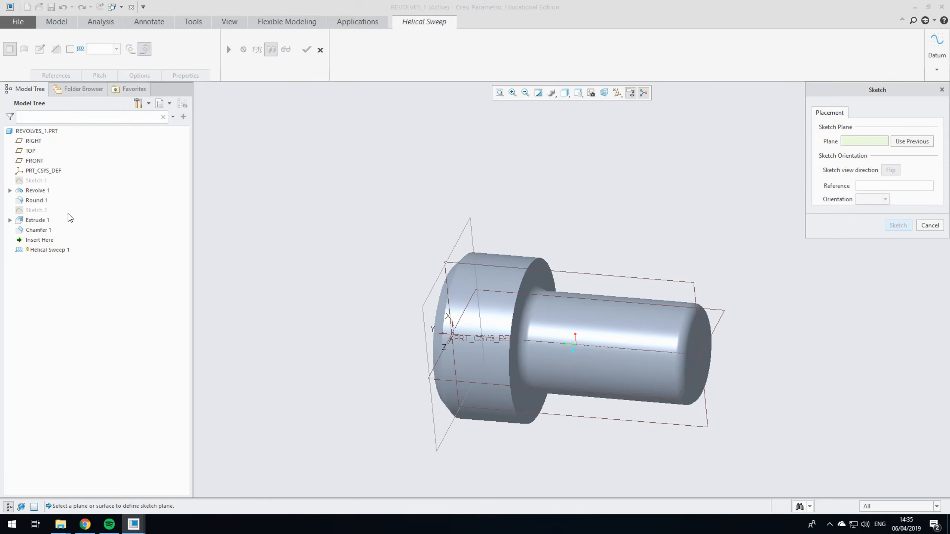
pyautogui.click(635, 277)
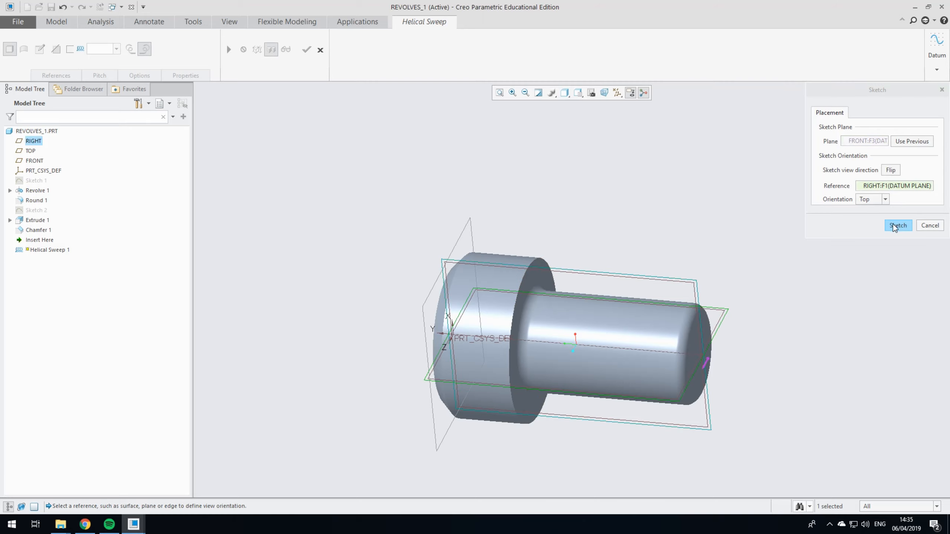
pyautogui.click(896, 226)
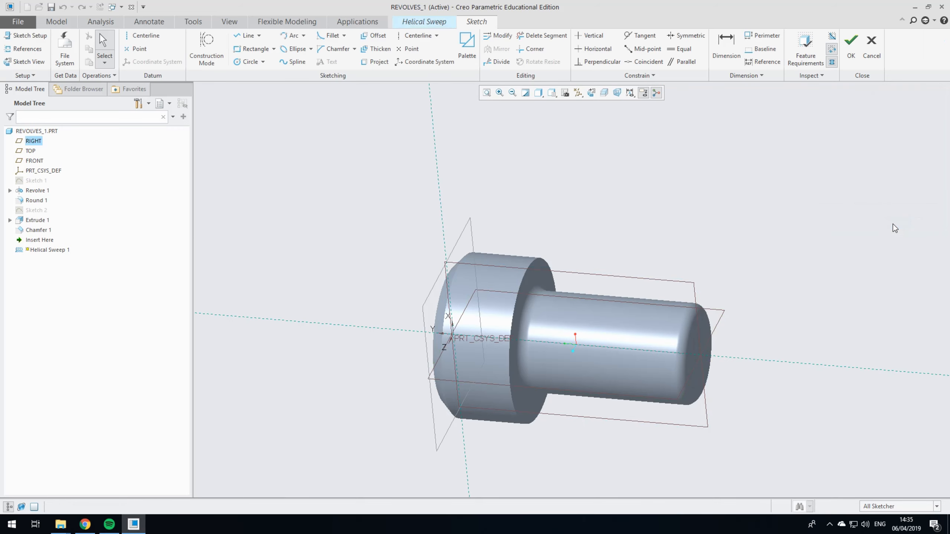
pyautogui.click(643, 93)
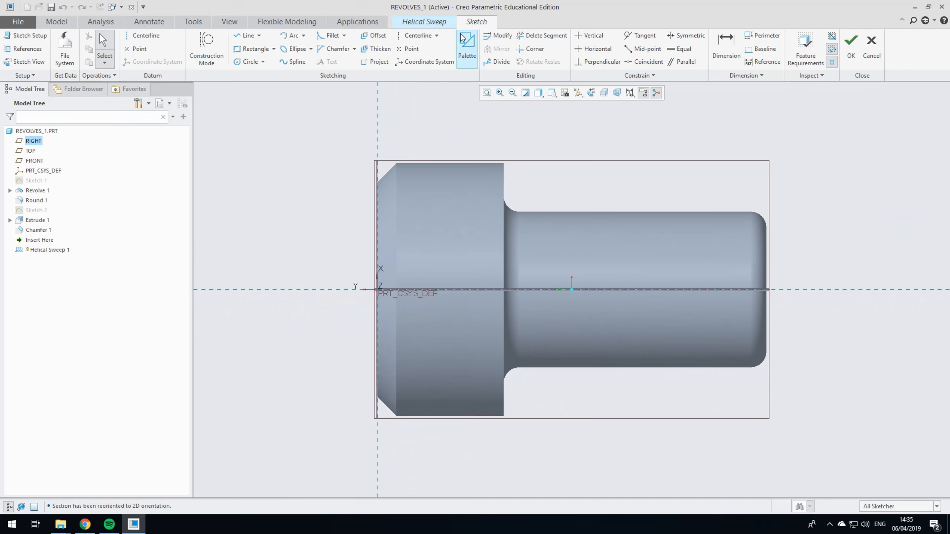
# Step: Add the head's underside, the shank's upper silhouette edge and the shank's end face as sketch references
pyautogui.click(249, 39)
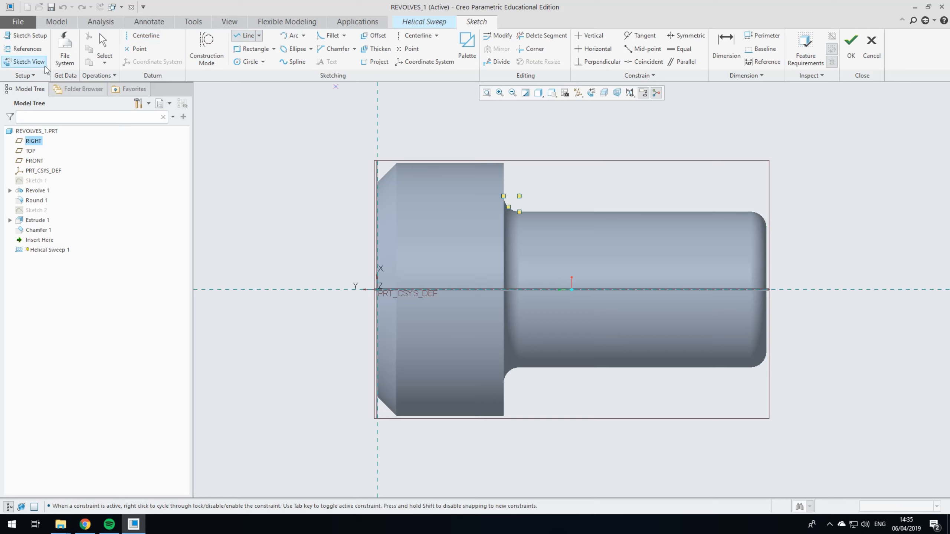
pyautogui.click(25, 49)
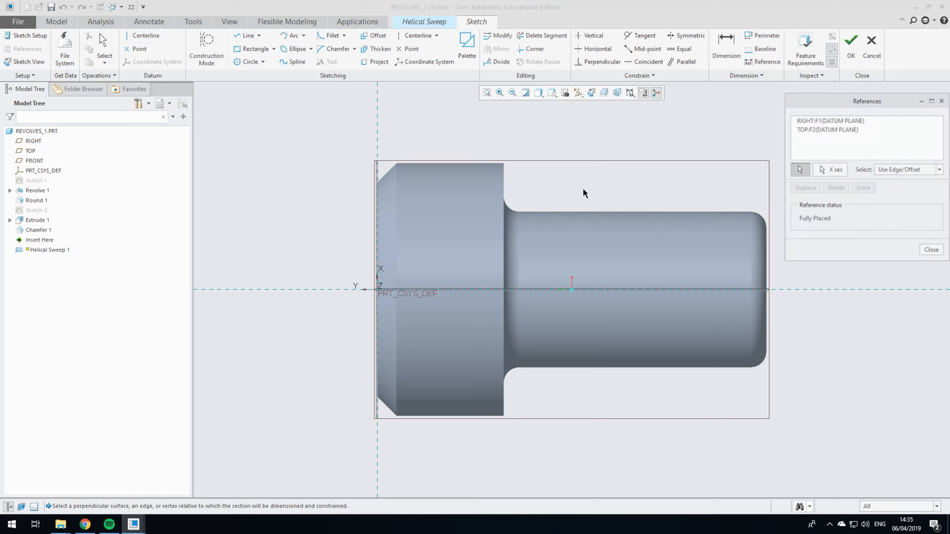
pyautogui.click(504, 181)
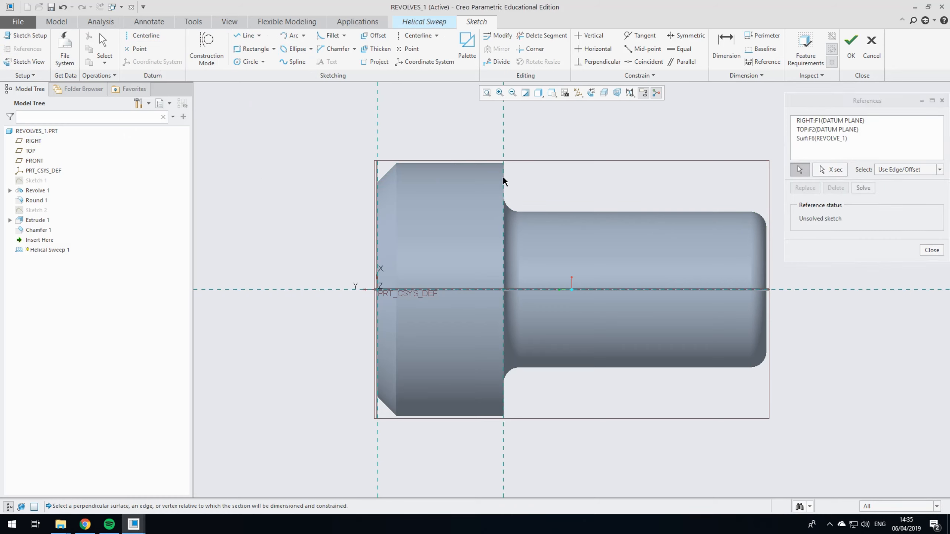
pyautogui.click(544, 214)
pyautogui.click(766, 251)
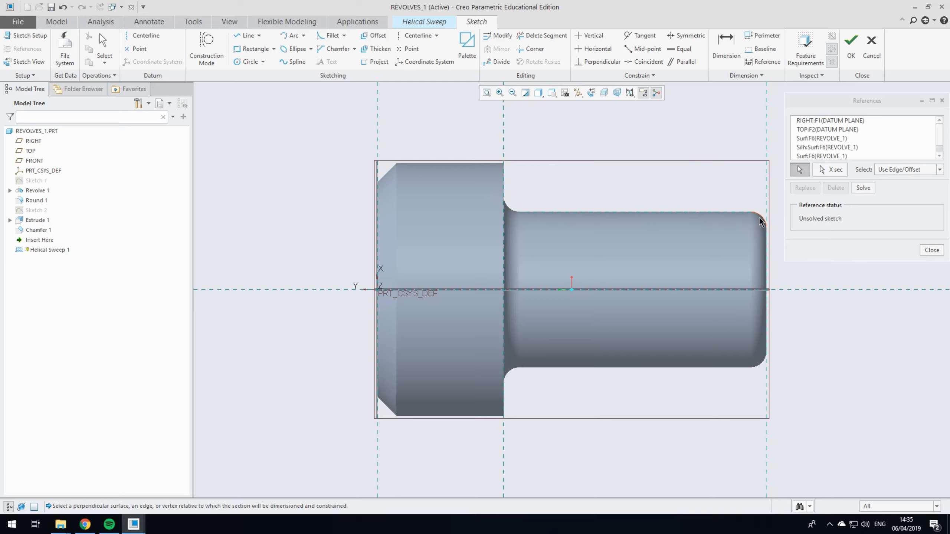
pyautogui.scroll(-4, 761, 217)
pyautogui.scroll(5, 647, 200)
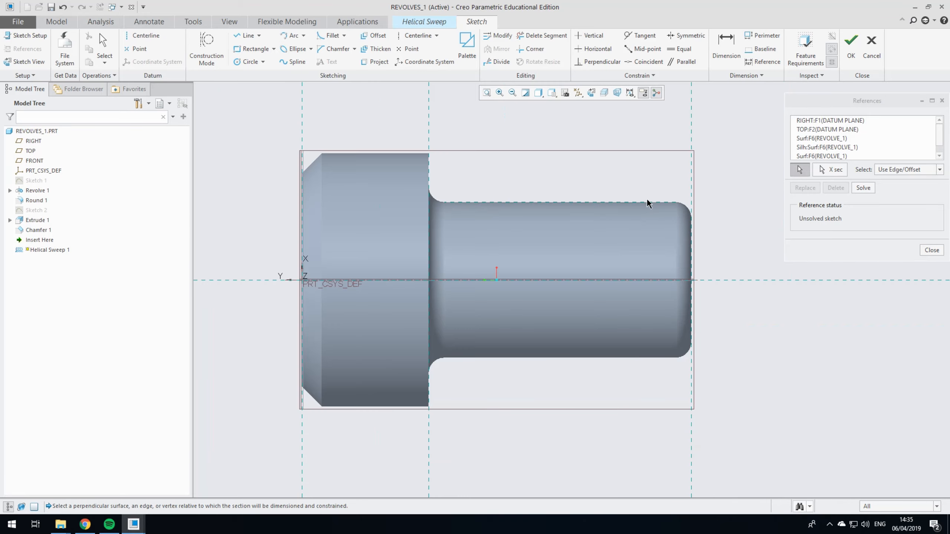
pyautogui.scroll(-3, 678, 202)
pyautogui.click(863, 189)
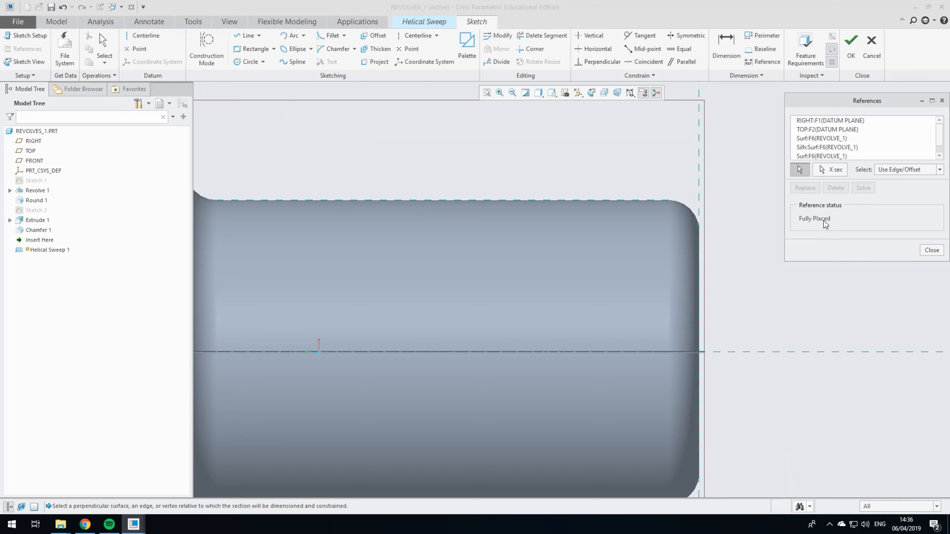
pyautogui.scroll(3, 701, 222)
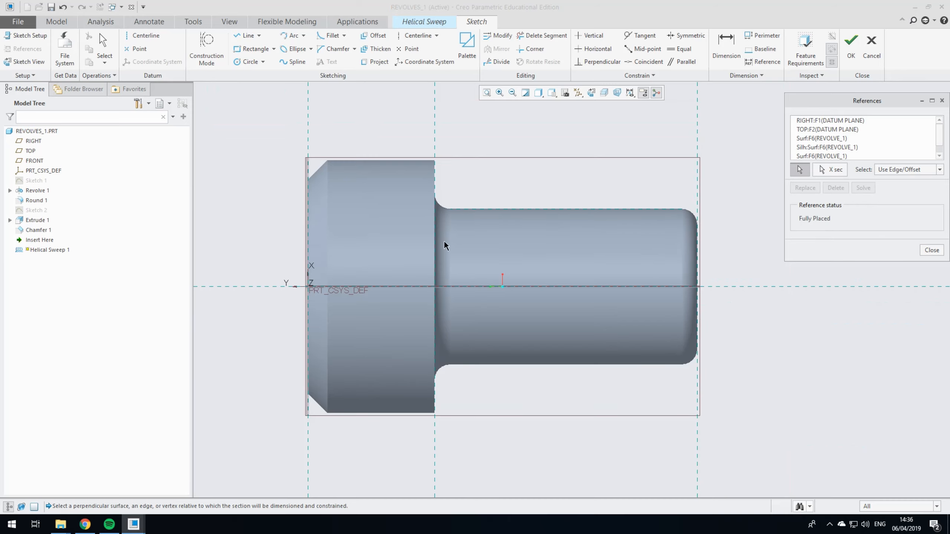
pyautogui.click(930, 252)
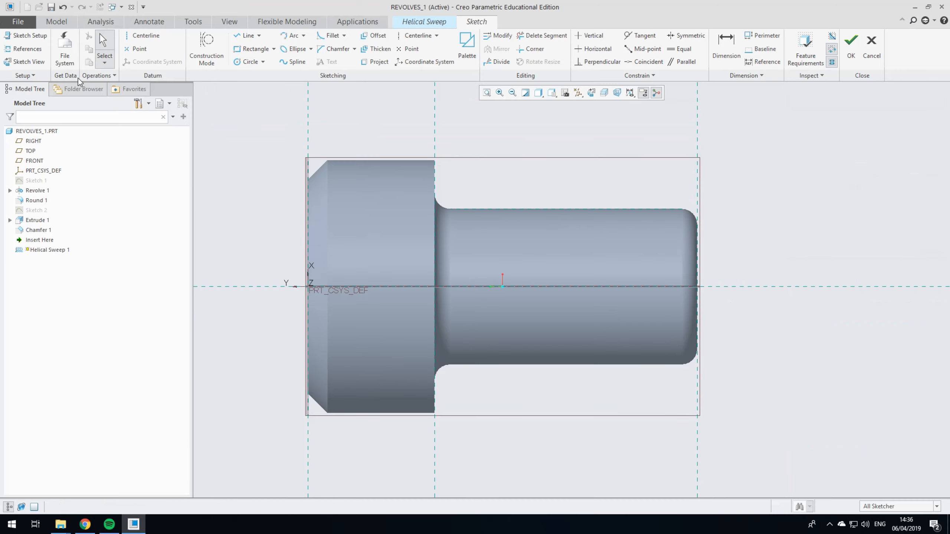
# Step: Sketch a horizontal line about 14.9 long from the head's underside along the shank's upper edge past its end, and complete the sketch
pyautogui.click(247, 35)
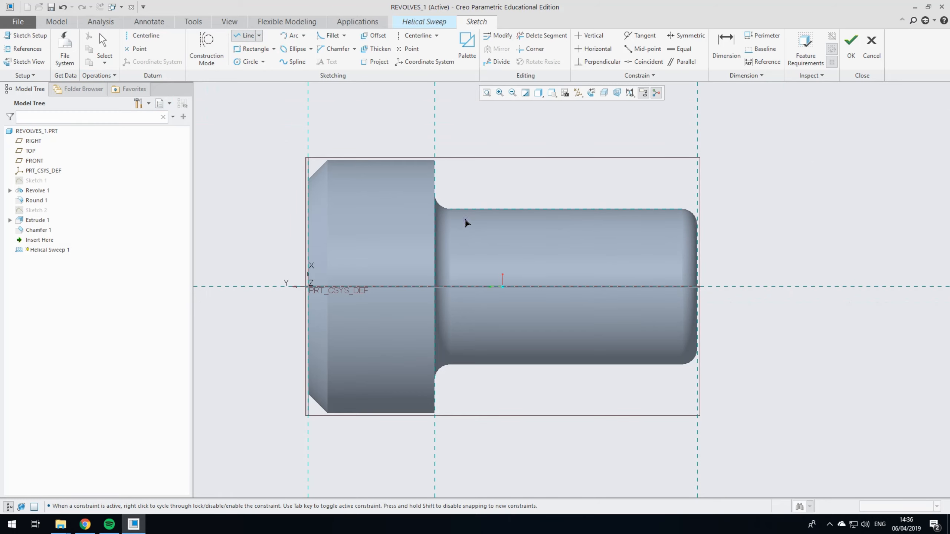
pyautogui.click(434, 209)
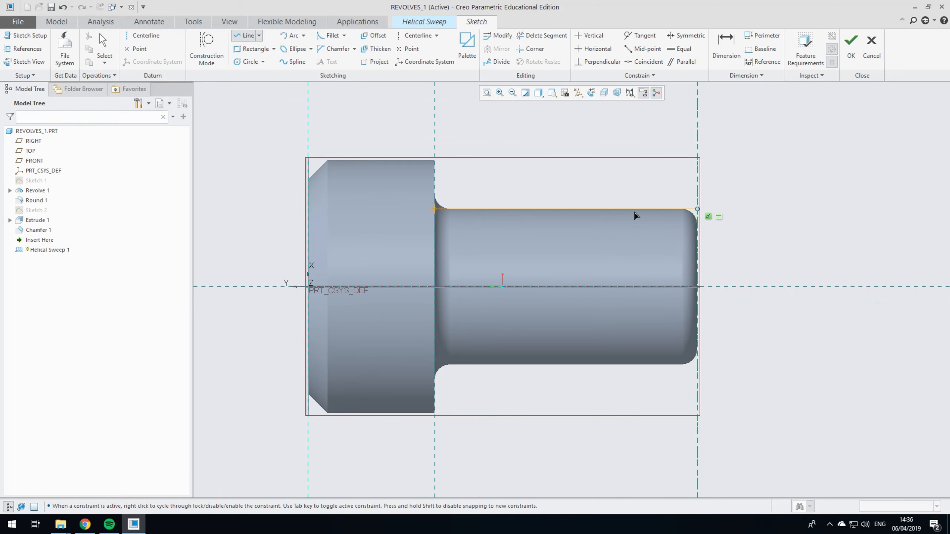
pyautogui.click(681, 209)
pyautogui.middleClick(678, 212)
pyautogui.click(680, 210)
pyautogui.click(725, 211)
pyautogui.click(103, 45)
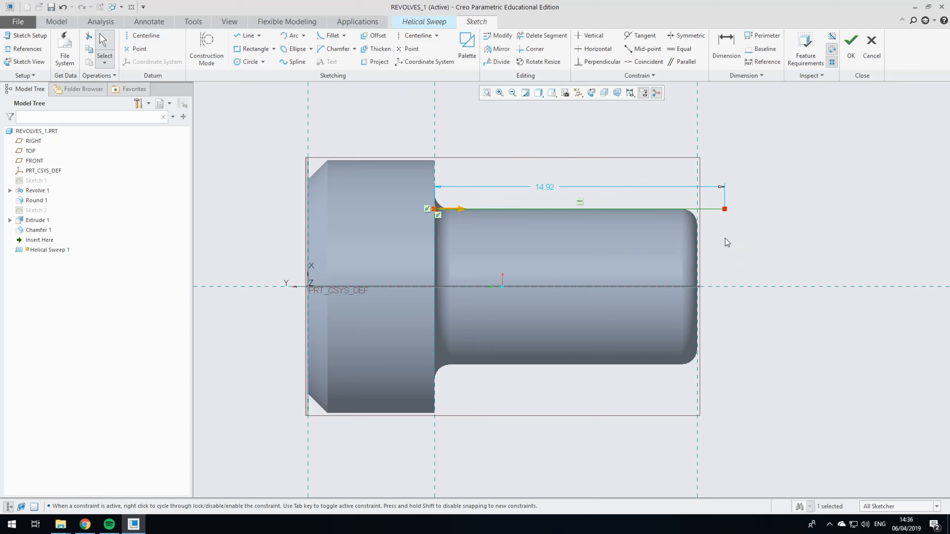
pyautogui.click(850, 42)
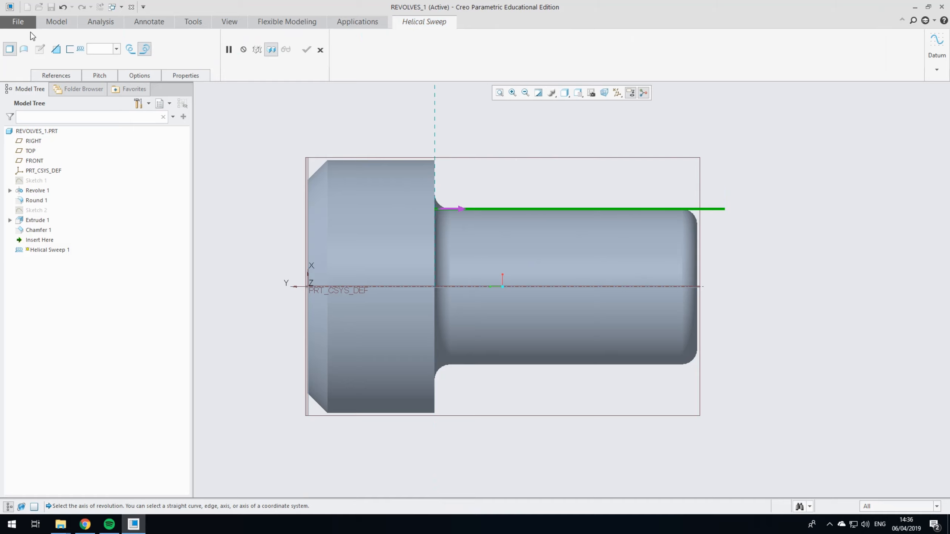
# Step: Use the screw's central axis as the helix axis and set the helical sweep's pitch to 1.5
pyautogui.click(54, 76)
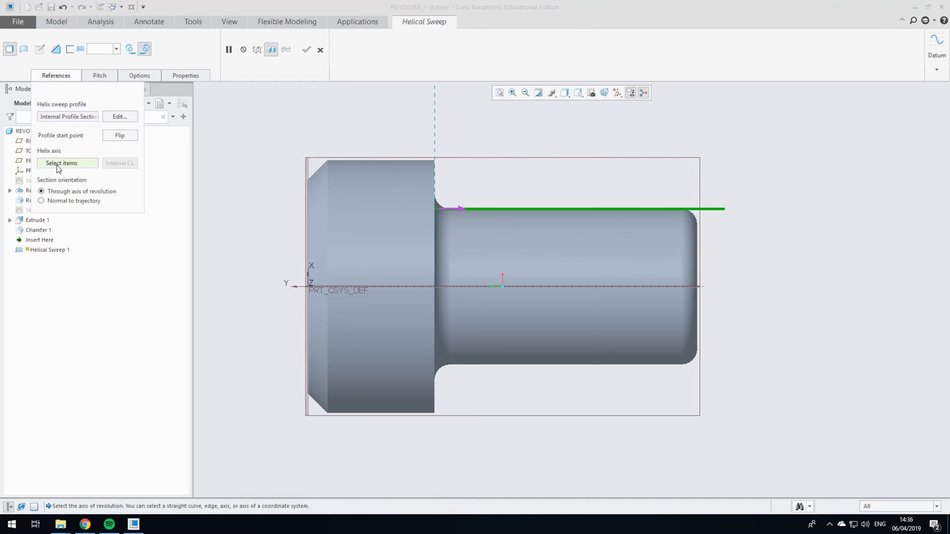
pyautogui.click(536, 287)
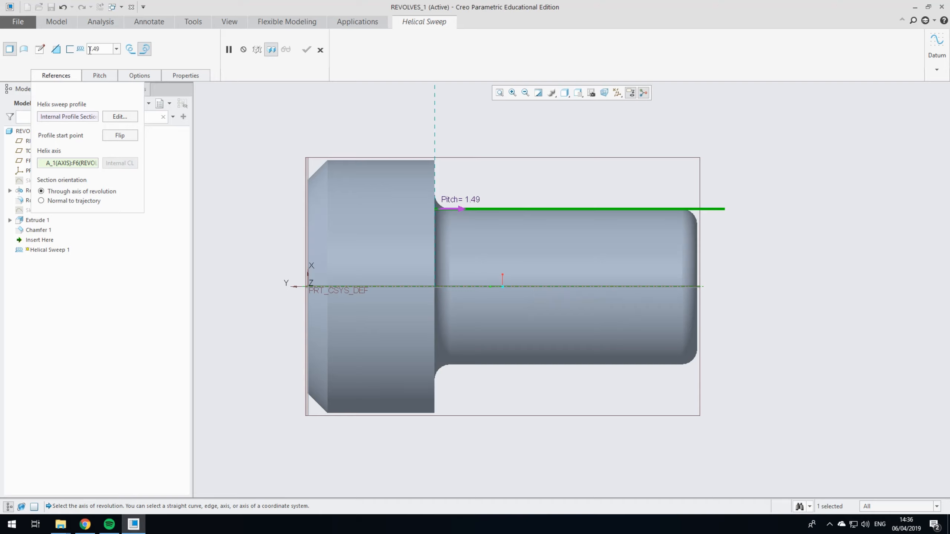
pyautogui.moveTo(91, 50); pyautogui.dragTo(101, 49)
pyautogui.write('1')
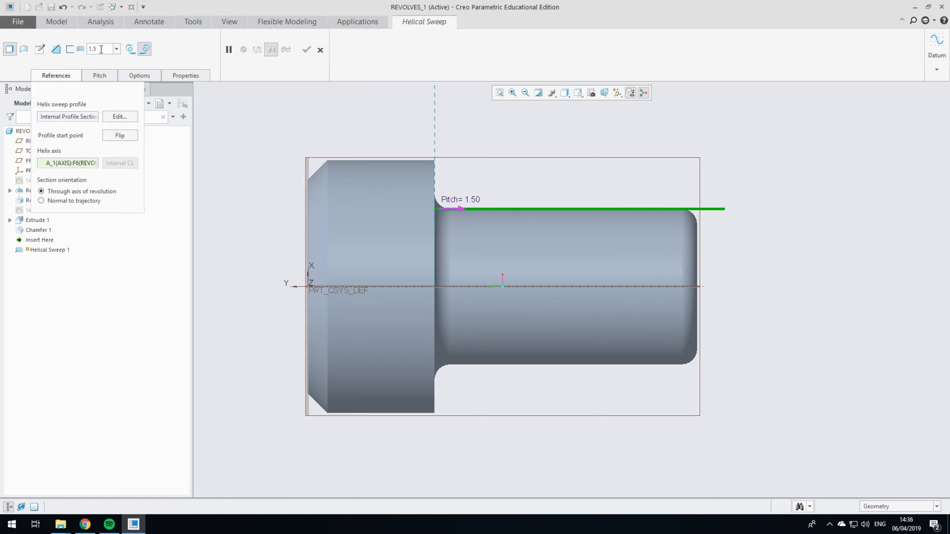
pyautogui.press('Return')
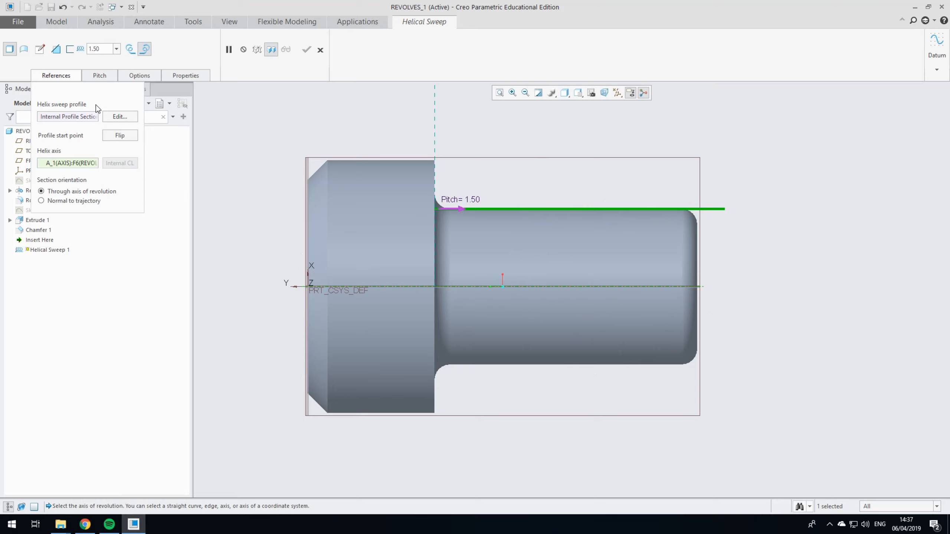
# Step: Open the helical sweep's section sketch and draw a closed triangle from the reference intersection, one side along the shank edge and the apex toward the axis
pyautogui.click(39, 49)
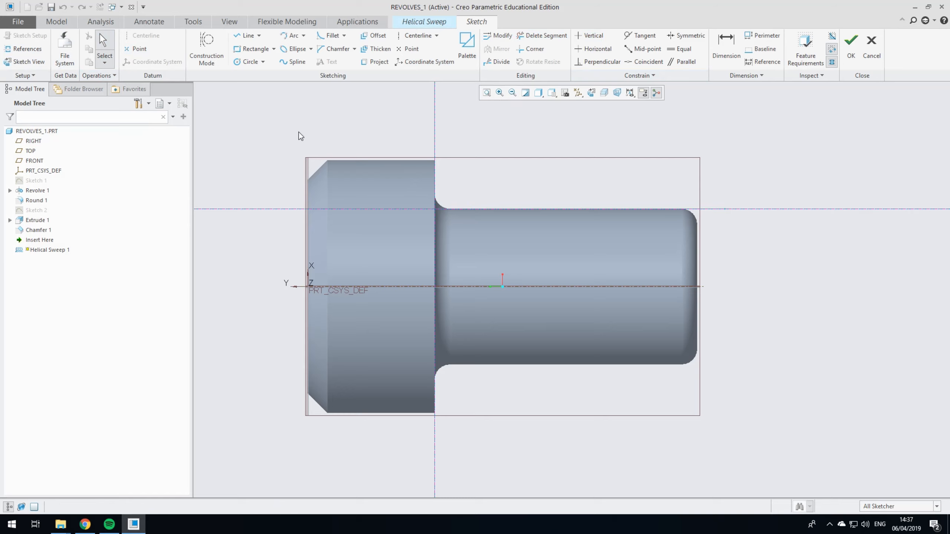
pyautogui.click(241, 37)
pyautogui.scroll(-1, 552, 206)
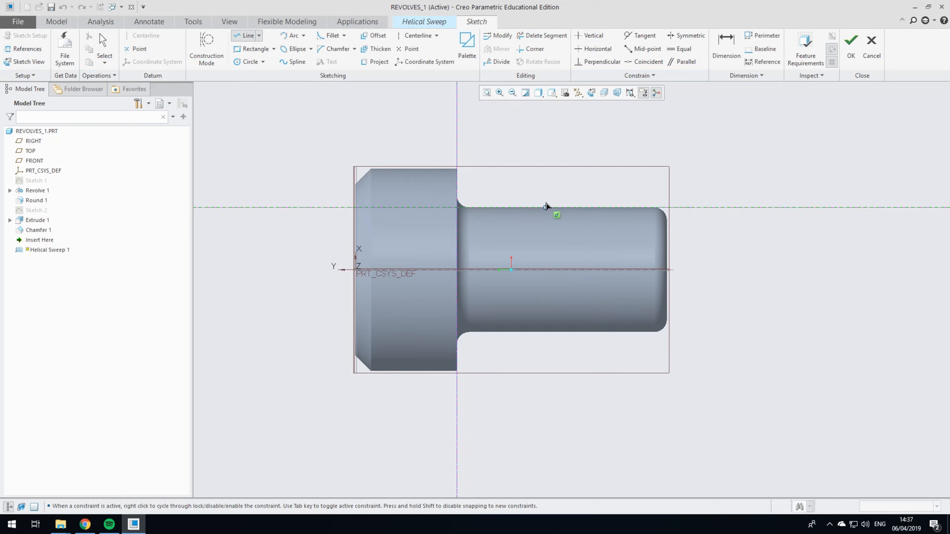
pyautogui.scroll(5, 556, 212)
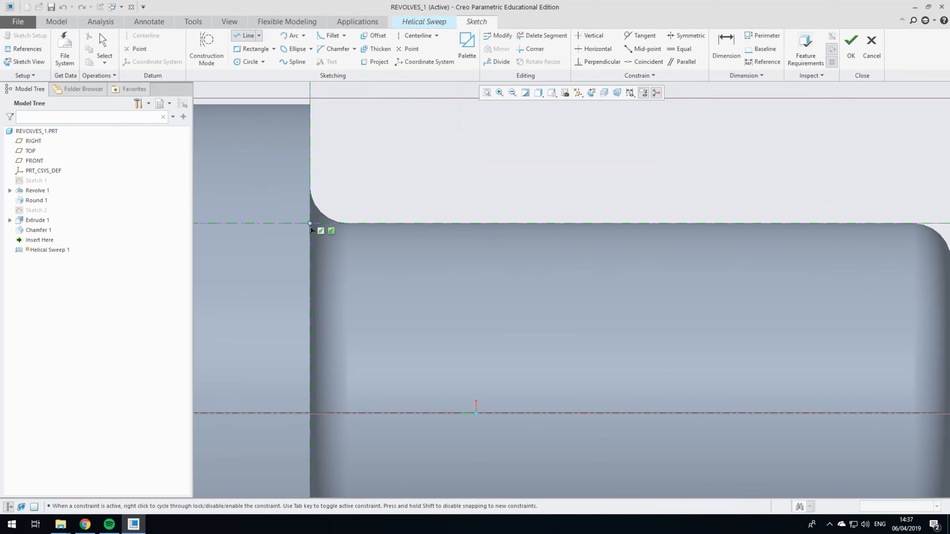
pyautogui.click(311, 228)
pyautogui.click(334, 261)
pyautogui.click(350, 224)
pyautogui.click(310, 223)
pyautogui.click(103, 40)
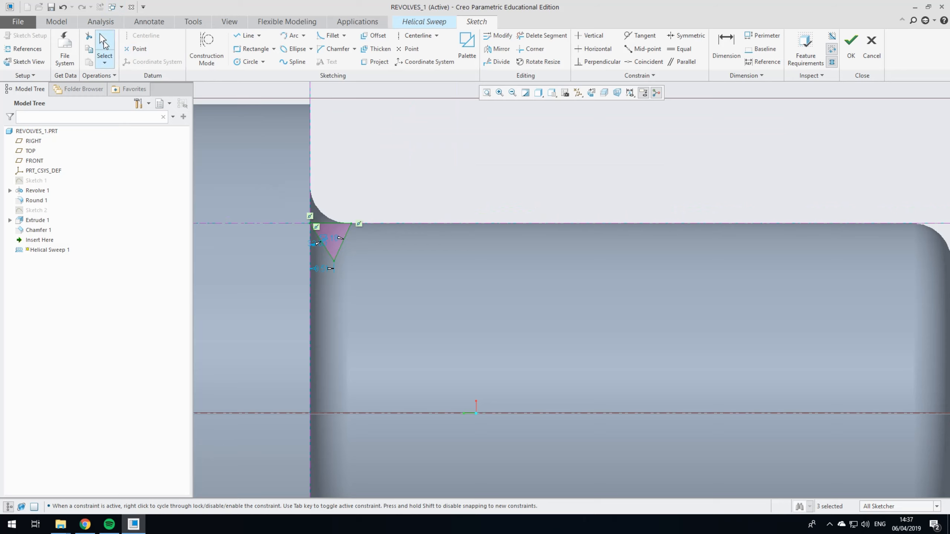
# Step: Dimension the triangle's slanted side farther from the head to 1 and make the side along the shank edge equal to it
pyautogui.scroll(1, 325, 241)
pyautogui.scroll(-7, 325, 242)
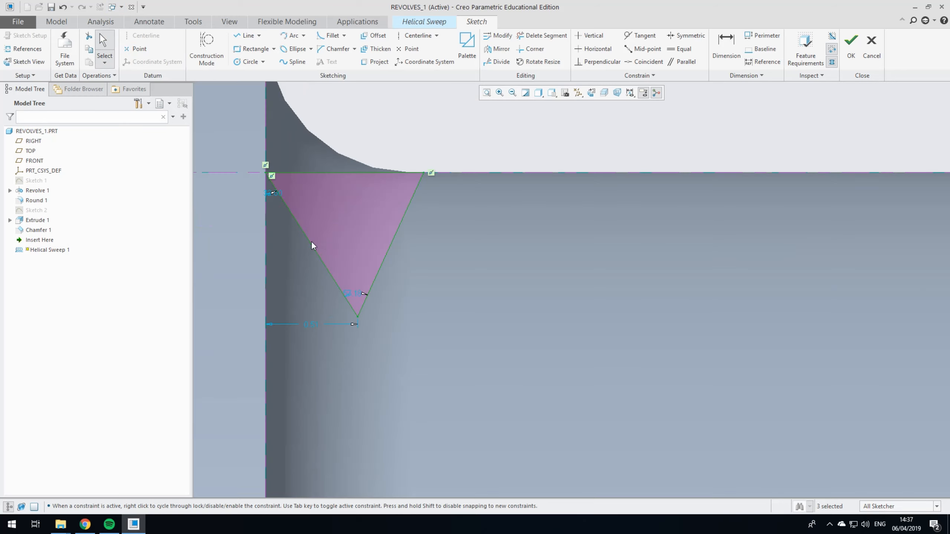
pyautogui.click(352, 293)
pyautogui.click(726, 48)
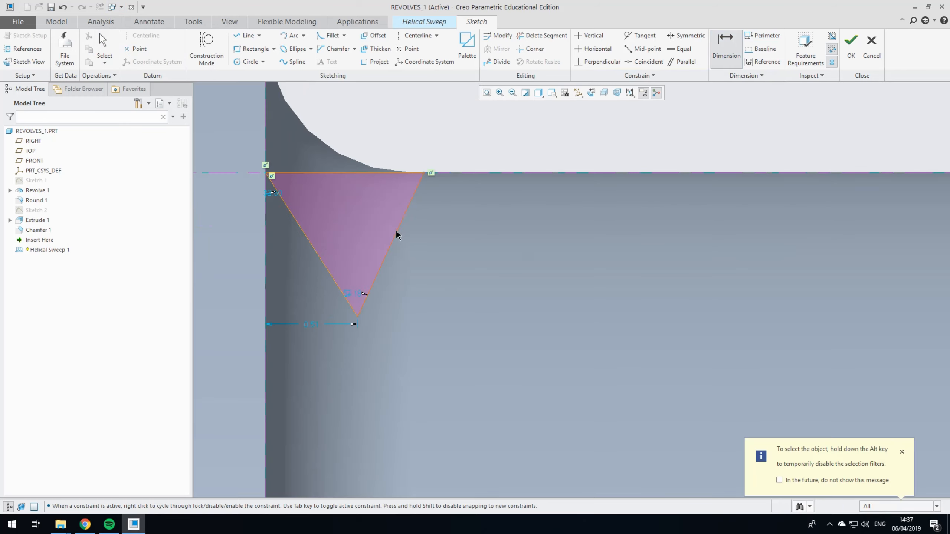
pyautogui.middleClick(418, 256)
pyautogui.write('1')
pyautogui.press('Return')
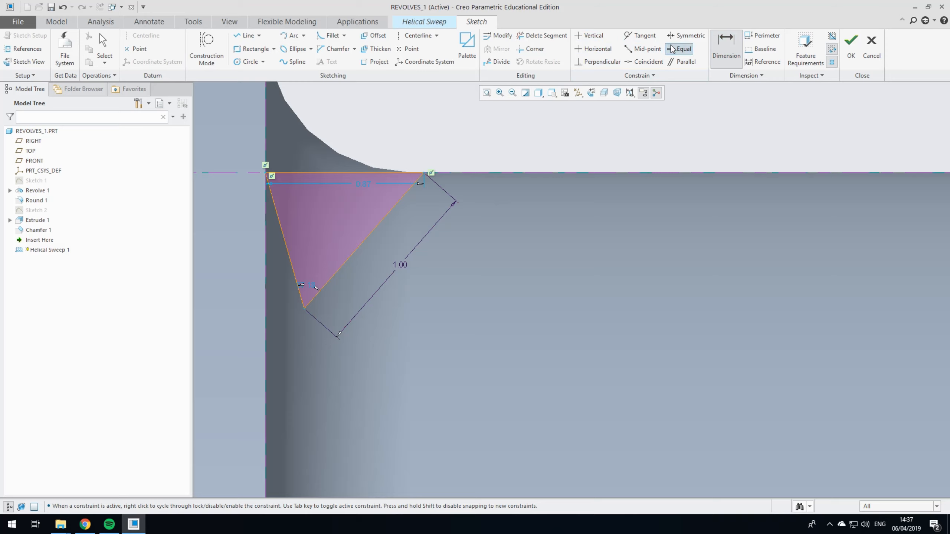
pyautogui.click(679, 48)
pyautogui.click(368, 242)
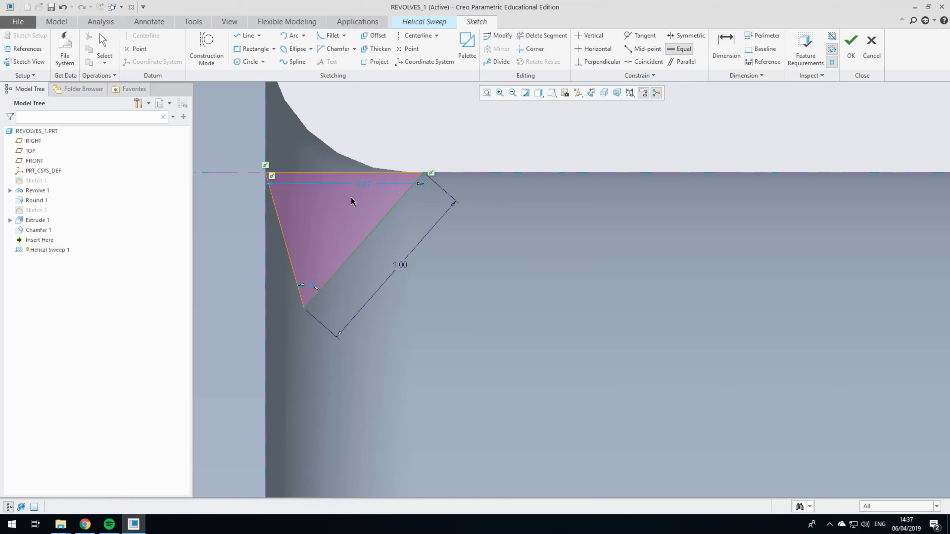
pyautogui.click(339, 173)
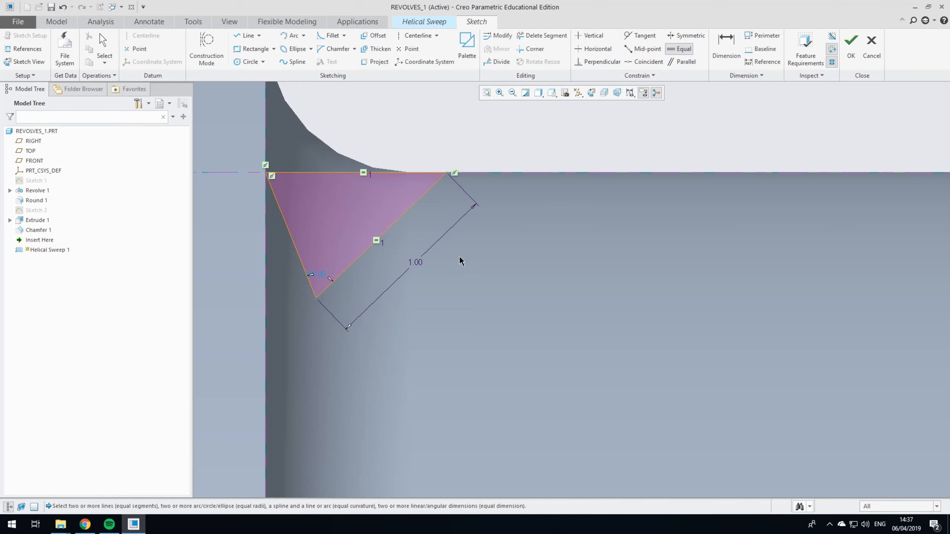
# Step: Add an angular dimension between the triangle's two slanted sides at the apex
pyautogui.press('d')
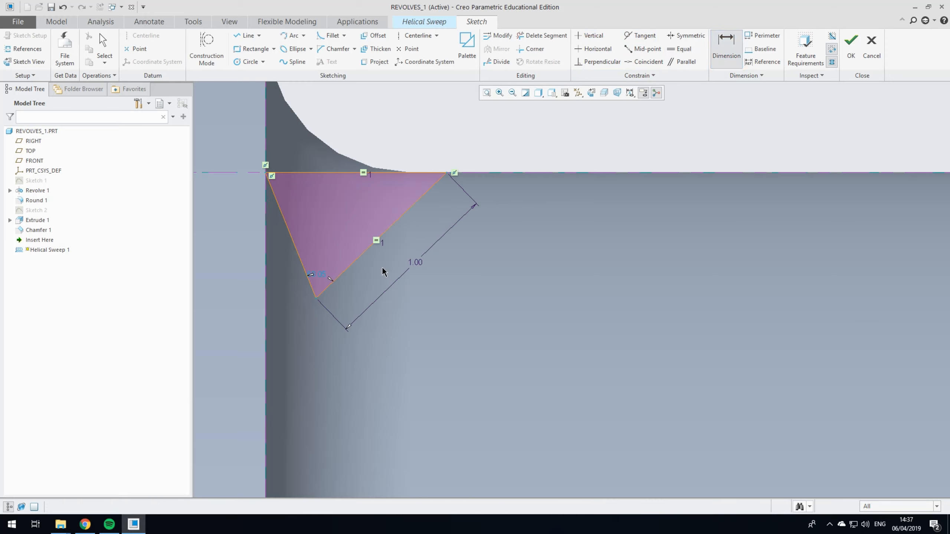
pyautogui.click(366, 253)
pyautogui.middleClick(400, 331)
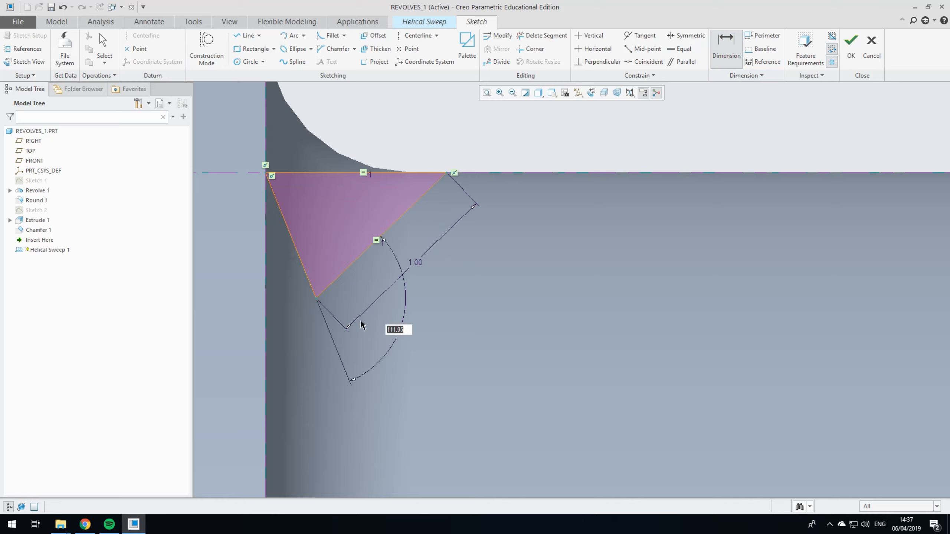
pyautogui.click(726, 47)
# Step: Make the triangle's two slanted sides equal, delete the conflicting angle dimension, and complete the section sketch
pyautogui.click(680, 49)
pyautogui.click(390, 231)
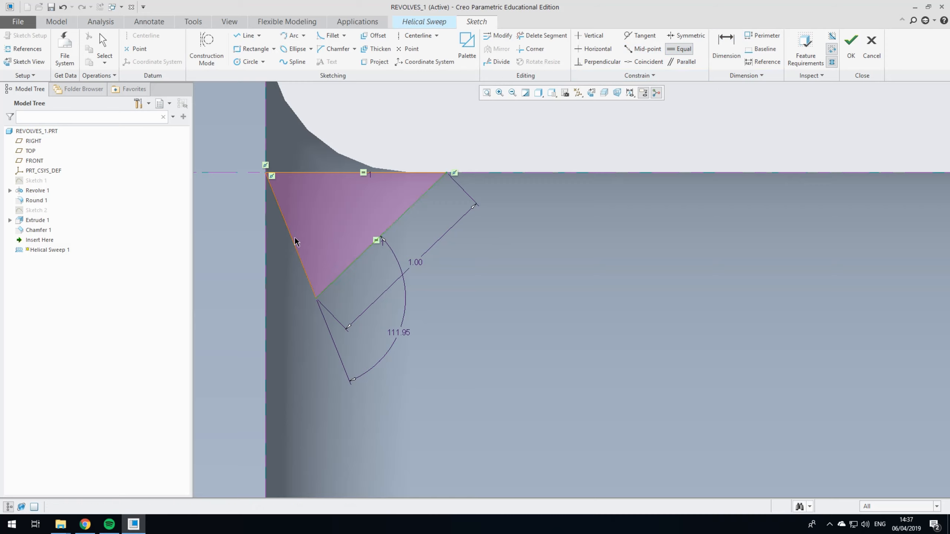
pyautogui.click(294, 240)
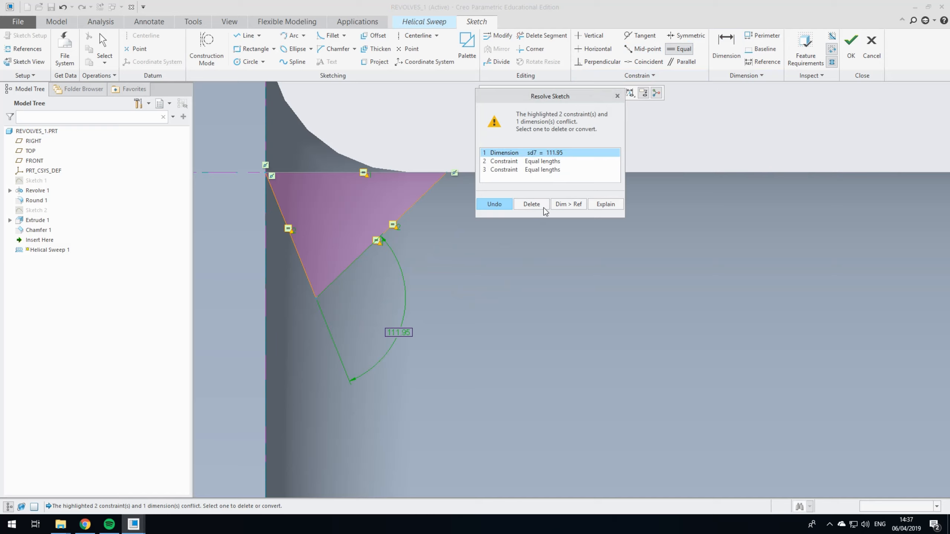
pyautogui.click(546, 206)
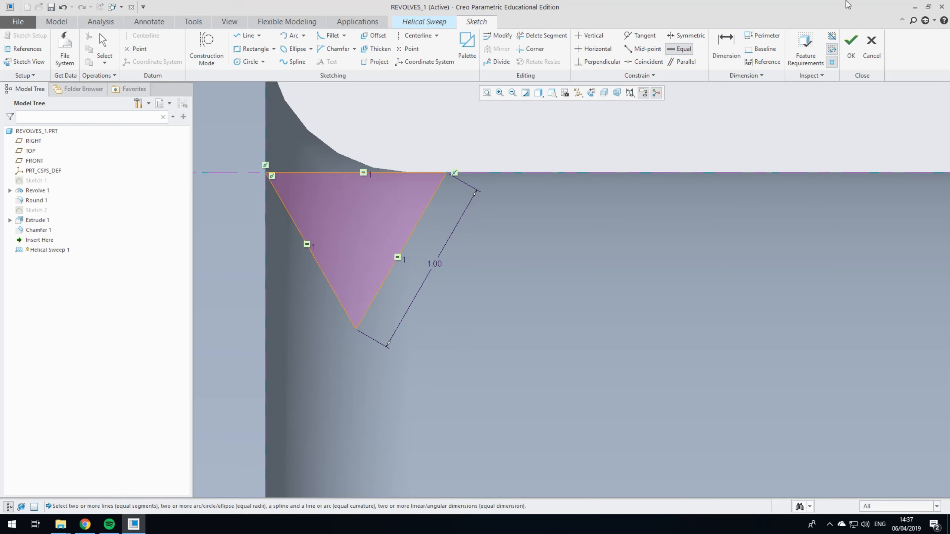
pyautogui.click(849, 45)
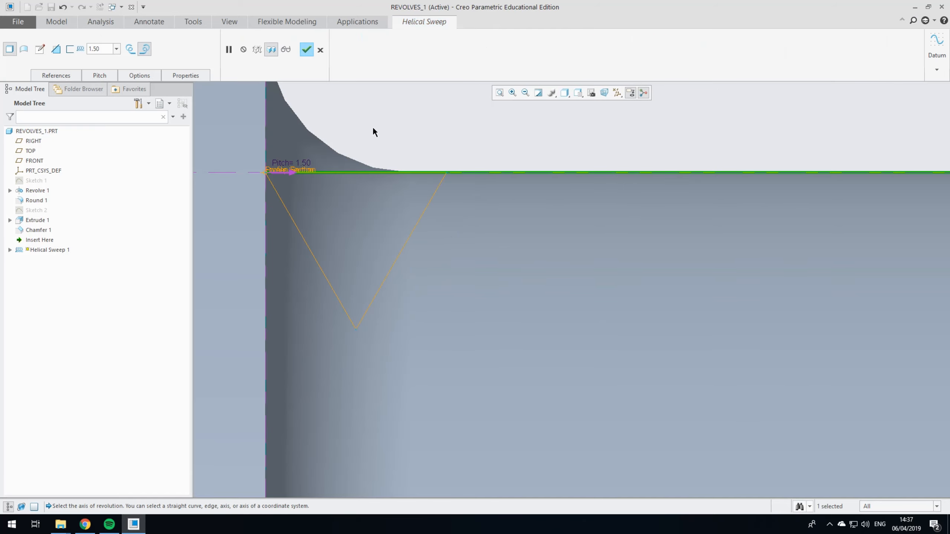
# Step: Set the helical sweep to remove material so it cuts the thread into the shank, and complete the feature
pyautogui.scroll(5, 514, 133)
pyautogui.scroll(-6, 618, 198)
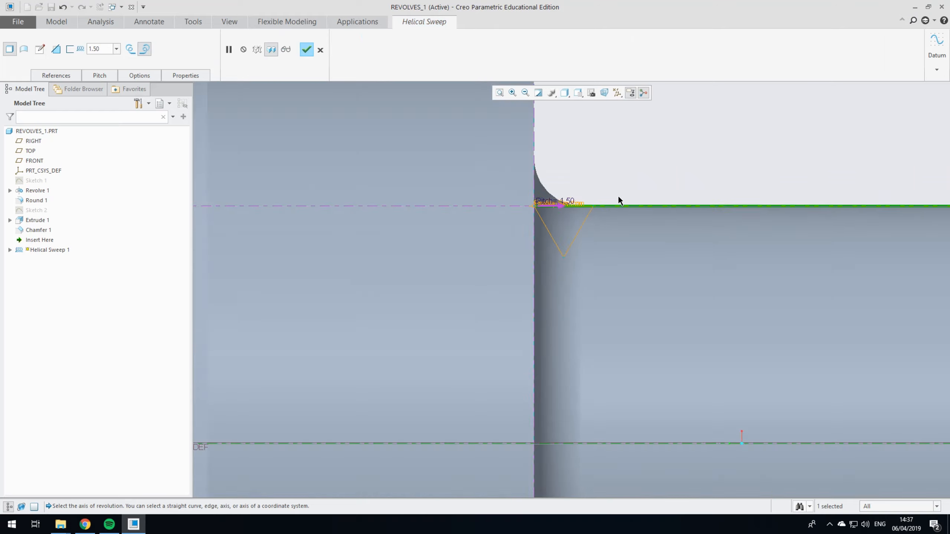
pyautogui.scroll(4, 606, 192)
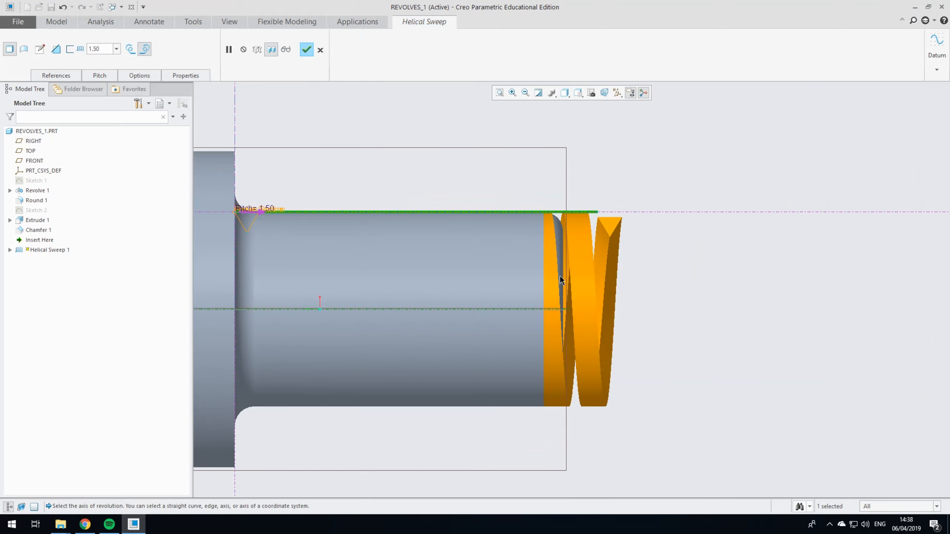
pyautogui.moveTo(605, 224)
pyautogui.mouseDown(button='middle')
pyautogui.moveTo(655, 246)
pyautogui.moveTo(613, 250)
pyautogui.moveTo(679, 246)
pyautogui.moveTo(666, 267)
pyautogui.moveTo(693, 282)
pyautogui.moveTo(673, 268)
pyautogui.mouseUp(button='middle')
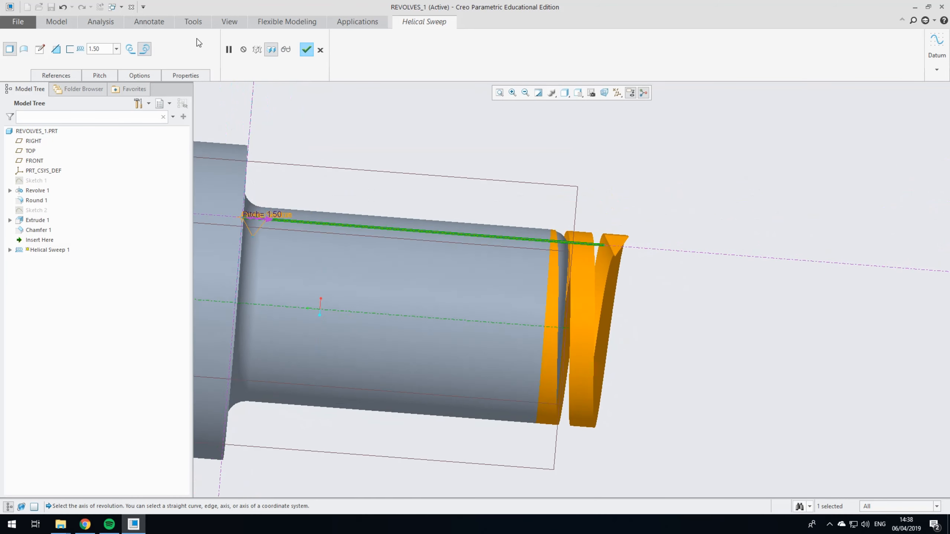
pyautogui.click(60, 54)
pyautogui.moveTo(398, 155); pyautogui.dragTo(578, 157, button='middle')
pyautogui.click(306, 49)
pyautogui.moveTo(545, 221); pyautogui.dragTo(565, 244, button='middle')
pyautogui.scroll(3, 568, 236)
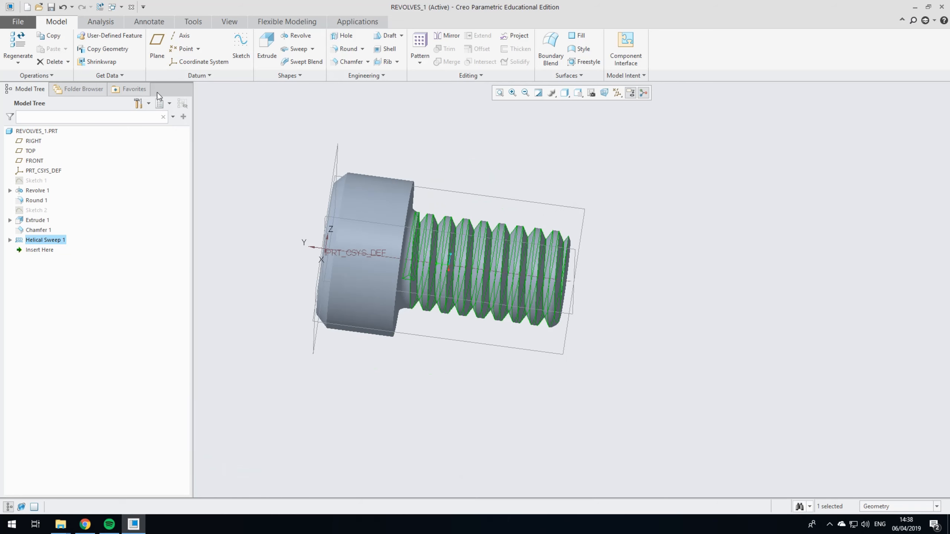
# Step: Turn off the display of all datum axes, points, coordinate systems and planes, and clear the selection
pyautogui.click(621, 93)
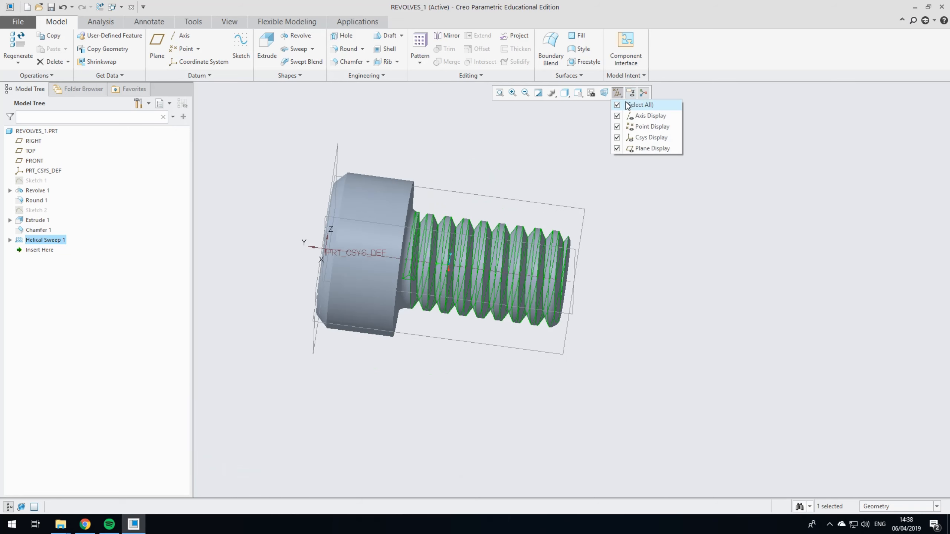
pyautogui.click(627, 106)
pyautogui.moveTo(619, 216); pyautogui.dragTo(668, 316, button='middle')
pyautogui.click(663, 271)
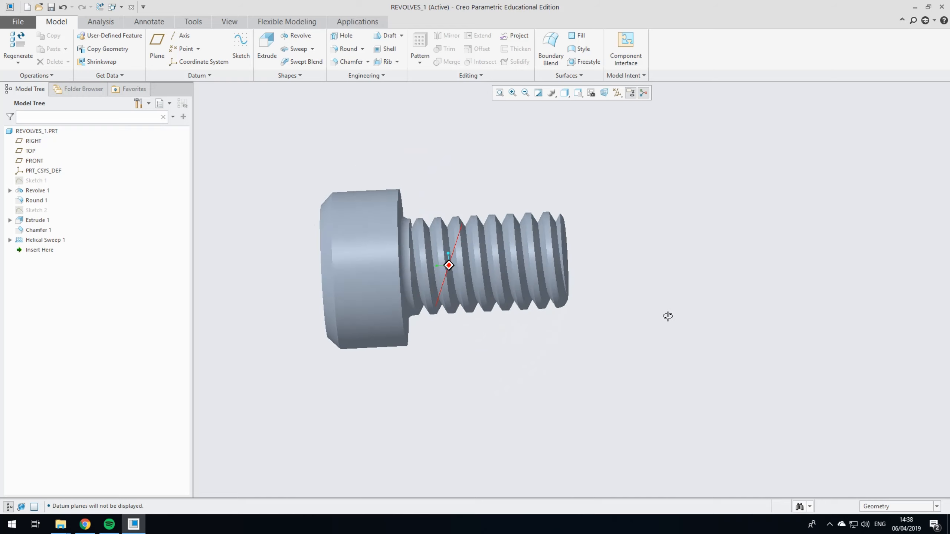
pyautogui.scroll(2, 537, 192)
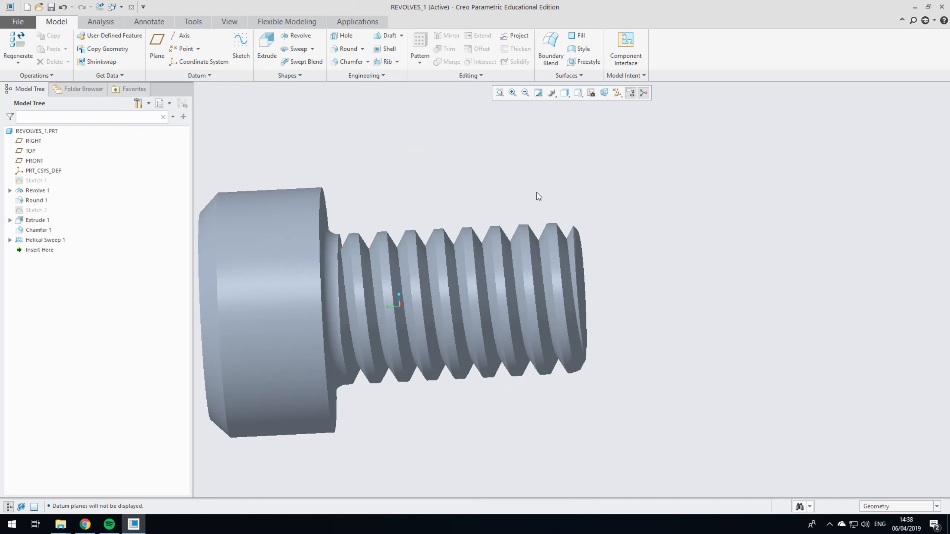
pyautogui.scroll(-1, 550, 202)
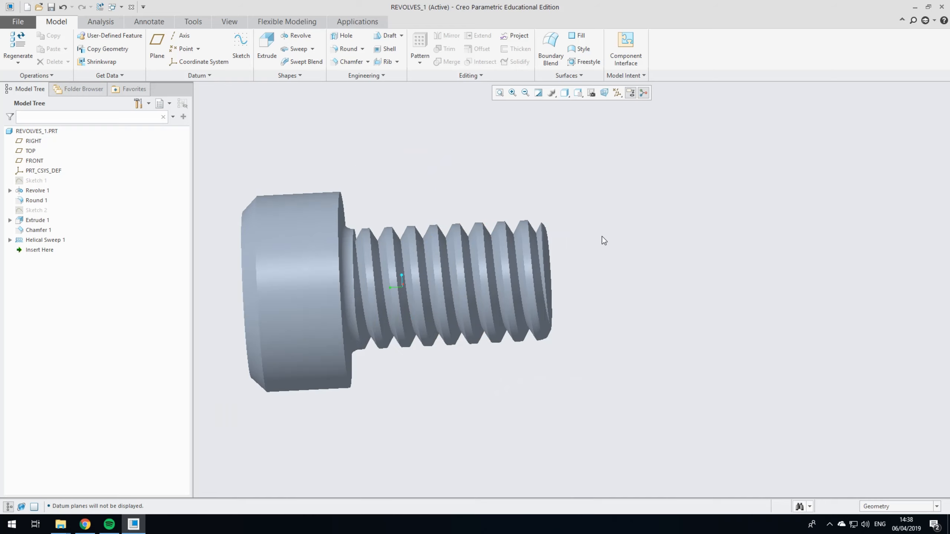
pyautogui.moveTo(678, 241); pyautogui.dragTo(501, 214, button='middle')
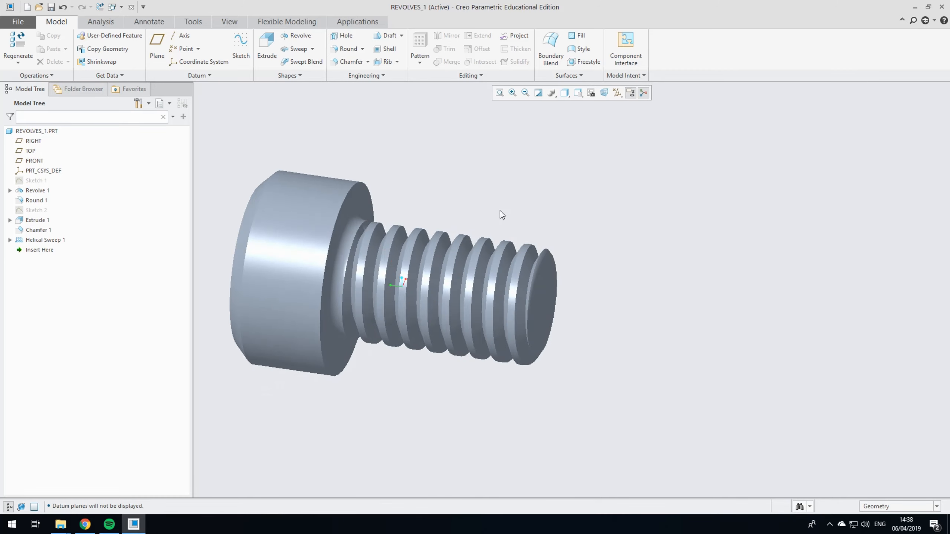
pyautogui.scroll(2, 662, 255)
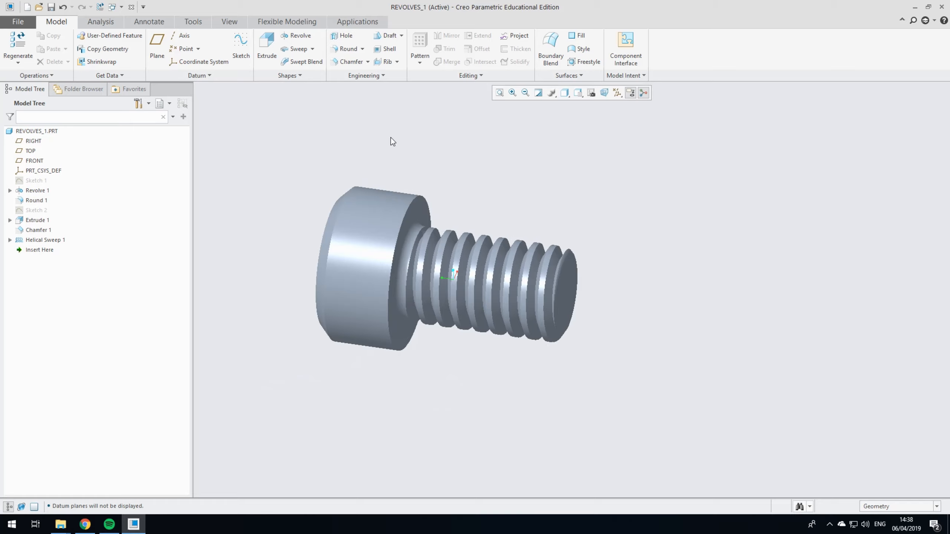